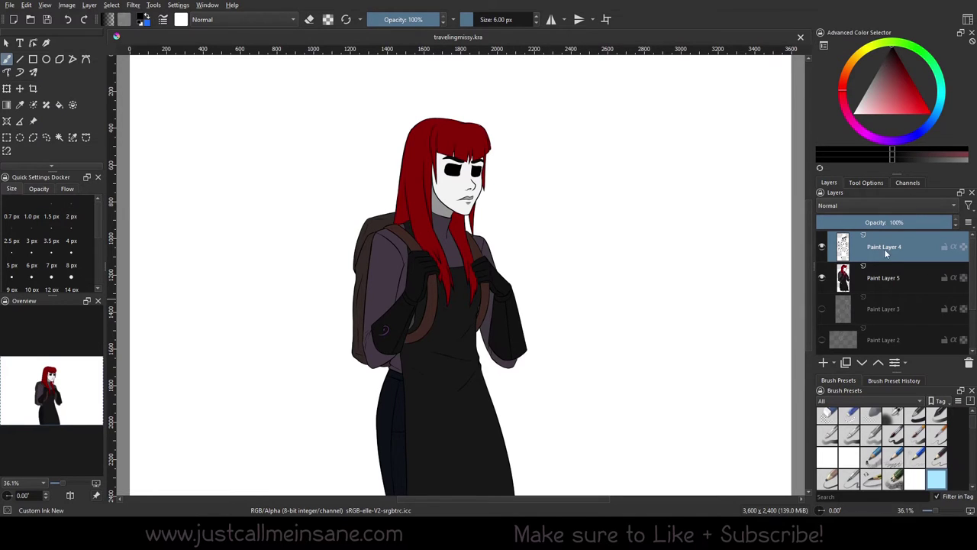
pyautogui.rightClick(826, 246)
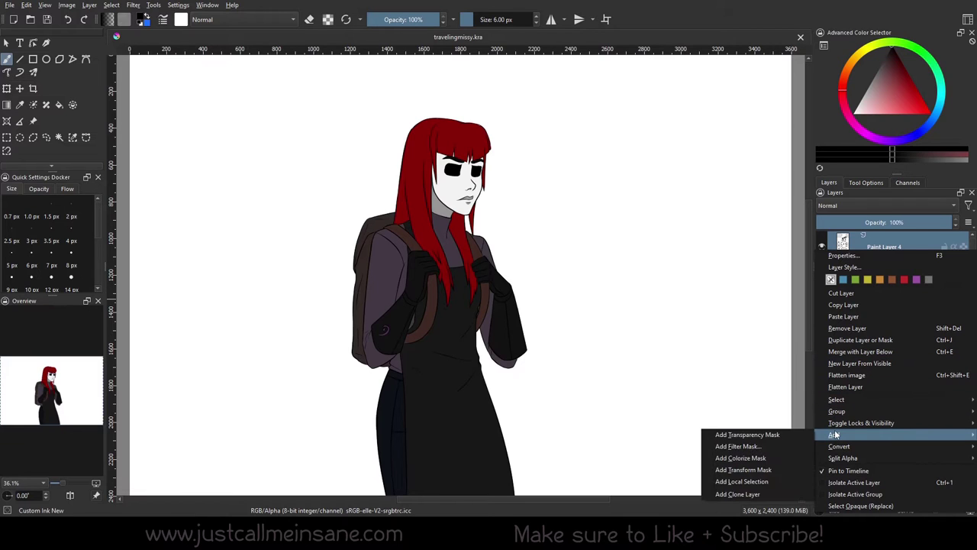
pyautogui.moveTo(852, 435)
pyautogui.click(710, 9)
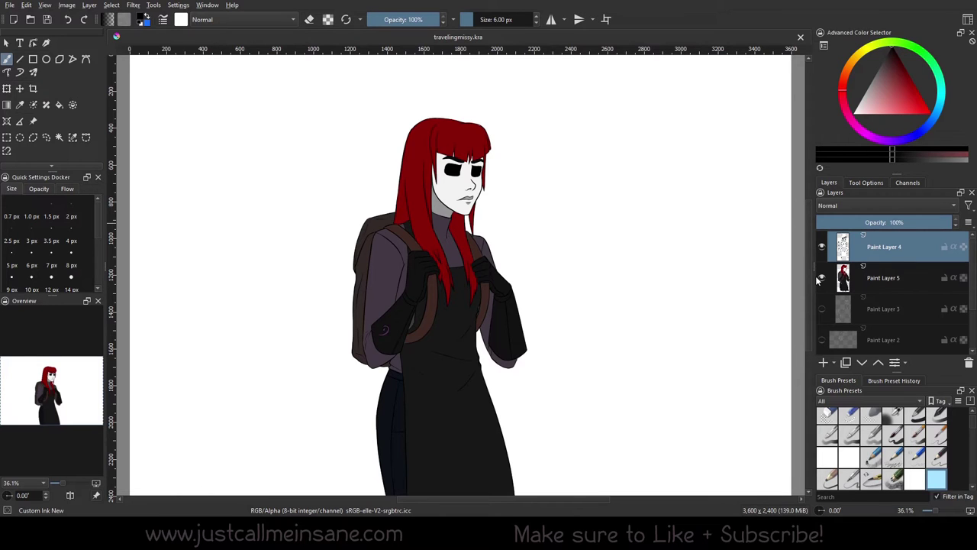
pyautogui.rightClick(904, 245)
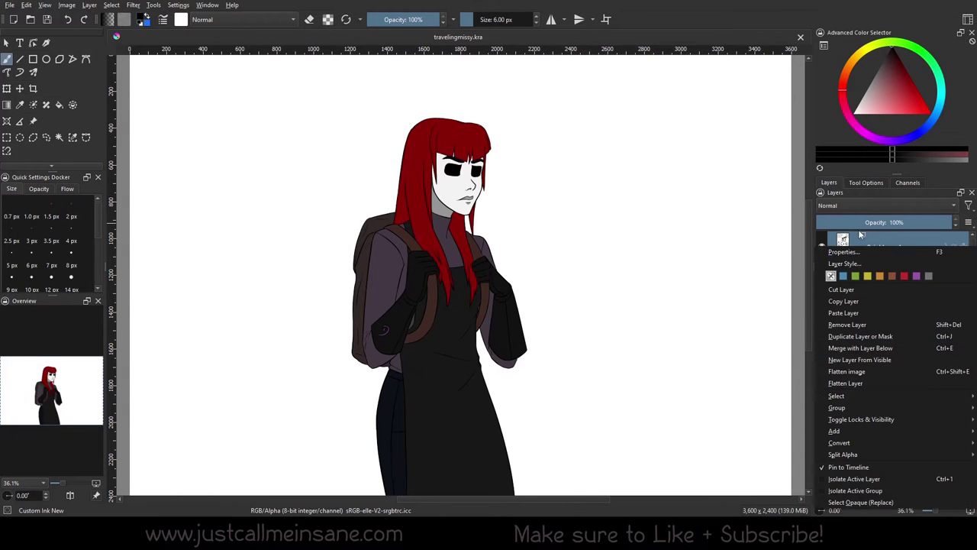
pyautogui.click(868, 238)
# Step: Add a transparency mask to Paint Layer 4 and widen the docker area so the mask's name fits
pyautogui.rightClick(885, 245)
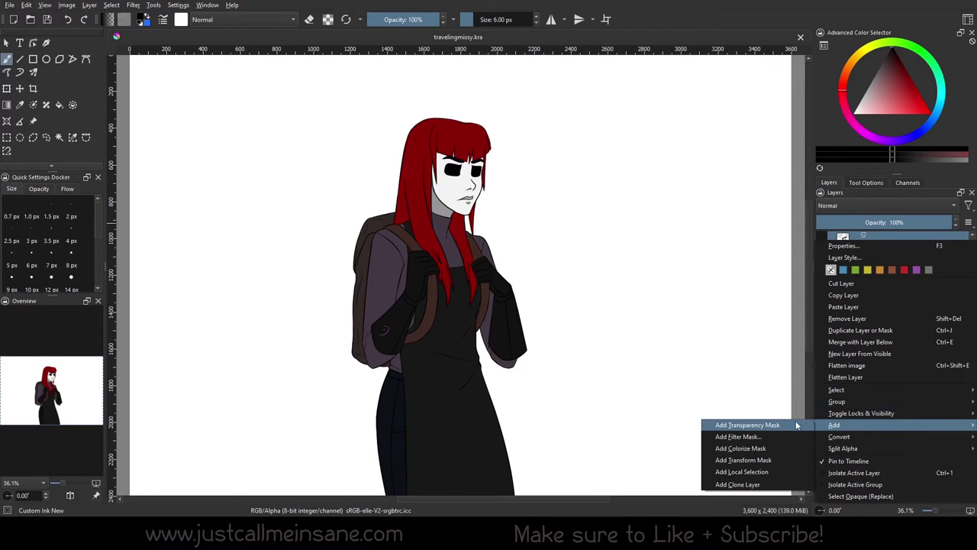
pyautogui.click(794, 424)
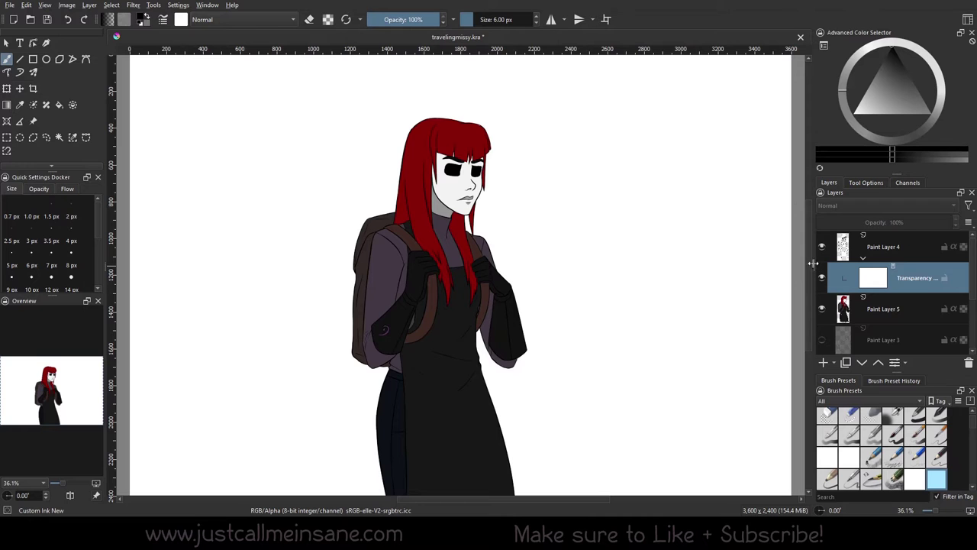
pyautogui.moveTo(817, 268)
pyautogui.mouseDown()
pyautogui.moveTo(768, 277)
pyautogui.moveTo(799, 269)
pyautogui.mouseUp()
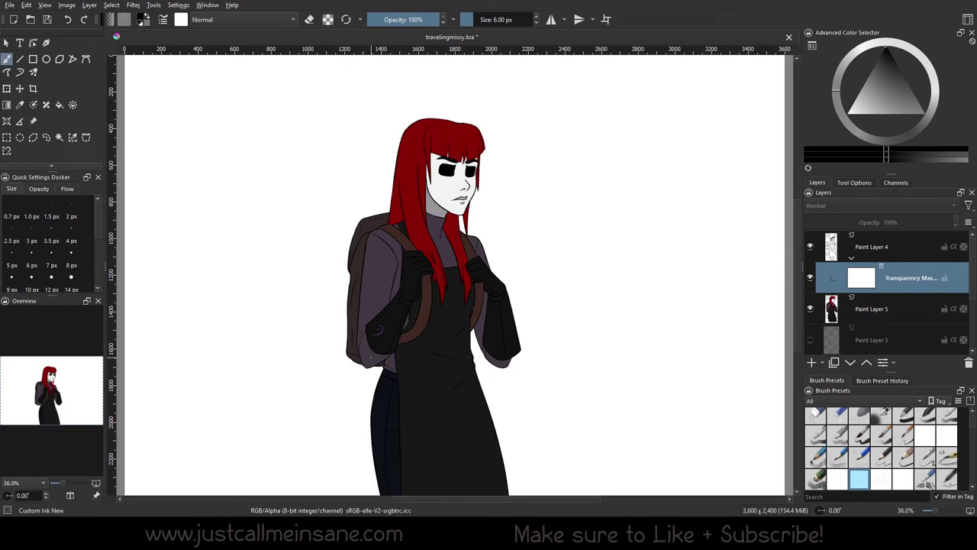
# Step: Make Paint Layer 4 active and hide the colour layer, Paint Layer 5, leaving only the line art
pyautogui.click(880, 249)
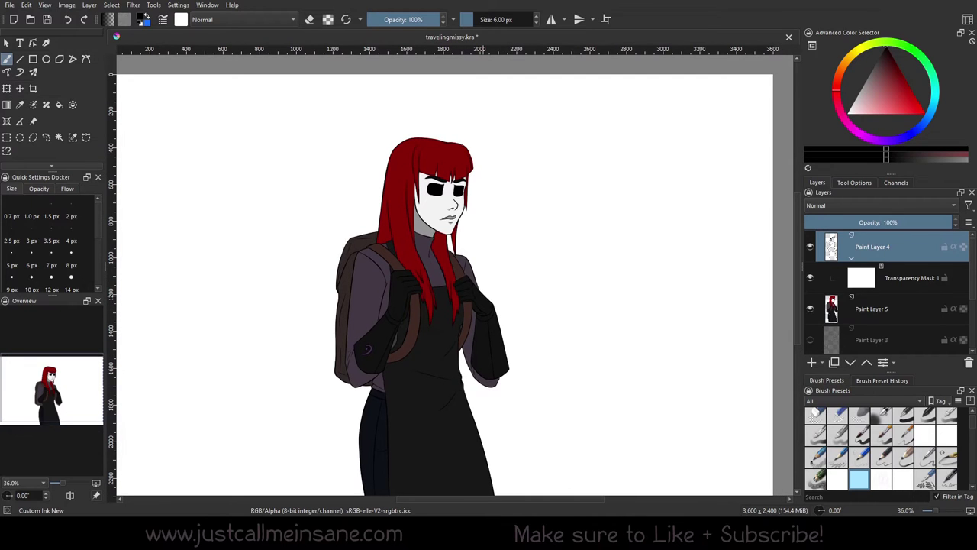
pyautogui.rightClick(473, 294)
pyautogui.click(811, 310)
pyautogui.click(621, 326)
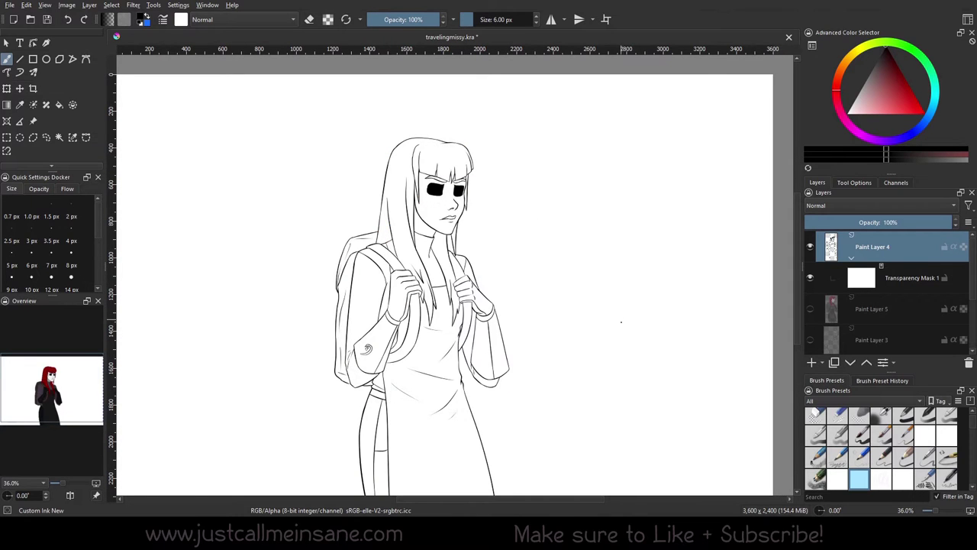
pyautogui.moveTo(541, 363); pyautogui.dragTo(553, 335)
pyautogui.rightClick(517, 295)
pyautogui.click(580, 336)
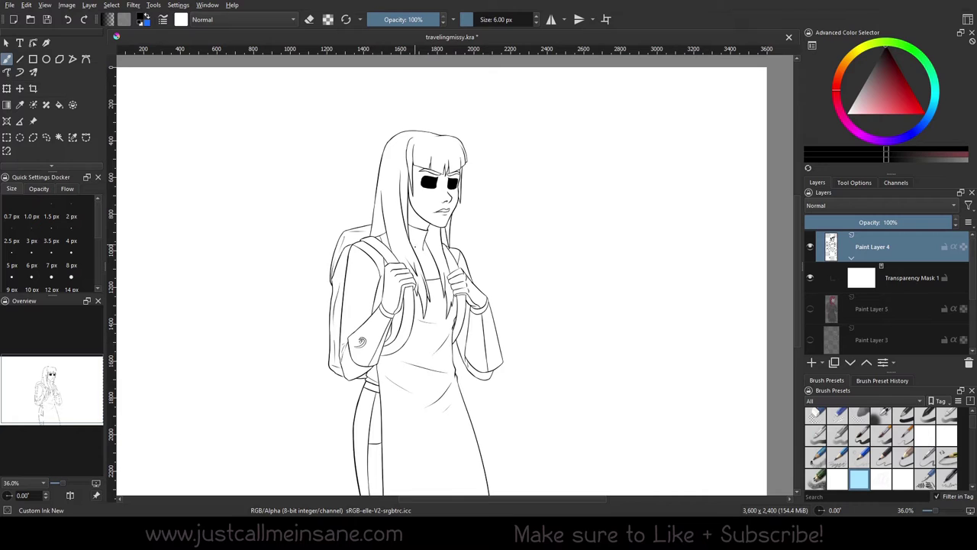
# Step: Try a horizontal stroke on Paint Layer 4 in the empty area beside the figure and undo it
pyautogui.rightClick(516, 227)
pyautogui.click(565, 257)
pyautogui.moveTo(495, 234)
pyautogui.mouseDown()
pyautogui.moveTo(515, 259)
pyautogui.moveTo(641, 236)
pyautogui.mouseUp()
pyautogui.hotkey('ctrl', 'z')
# Step: Paint black on the transparency mask with an 18.77 px brush to hide the lines of the hair strands, neck and chest
pyautogui.moveTo(472, 20); pyautogui.dragTo(478, 19)
pyautogui.moveTo(450, 264); pyautogui.dragTo(449, 277)
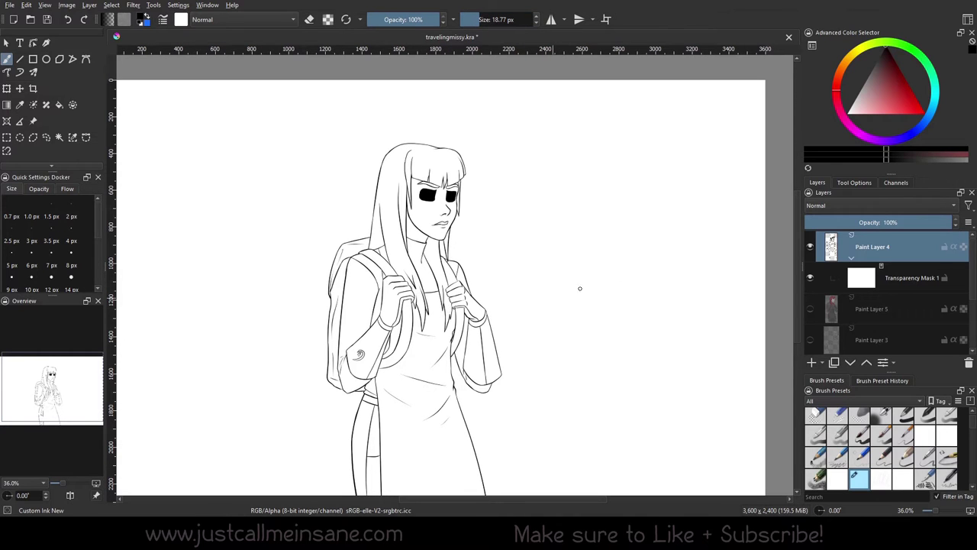
pyautogui.click(906, 284)
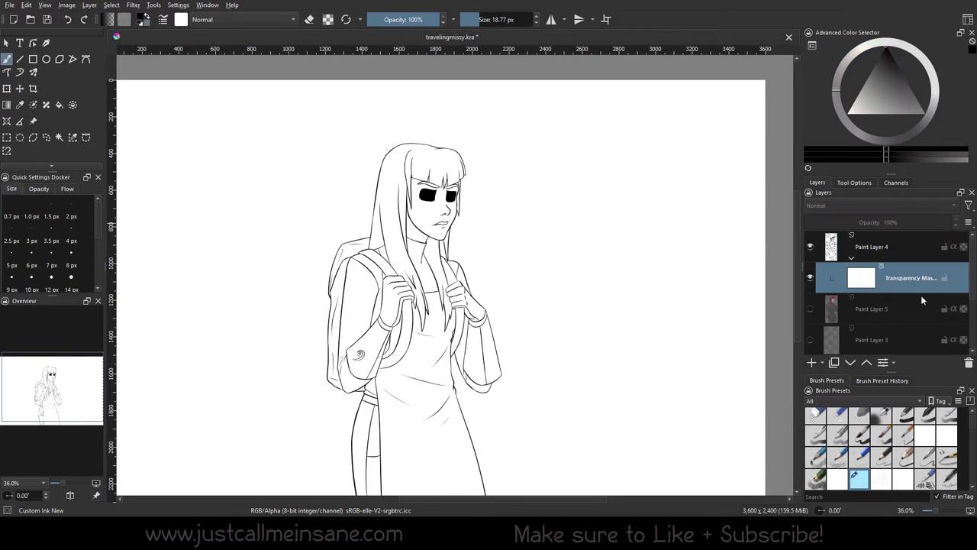
pyautogui.moveTo(925, 294)
pyautogui.moveTo(416, 267)
pyautogui.mouseDown()
pyautogui.moveTo(420, 281)
pyautogui.moveTo(415, 266)
pyautogui.mouseUp()
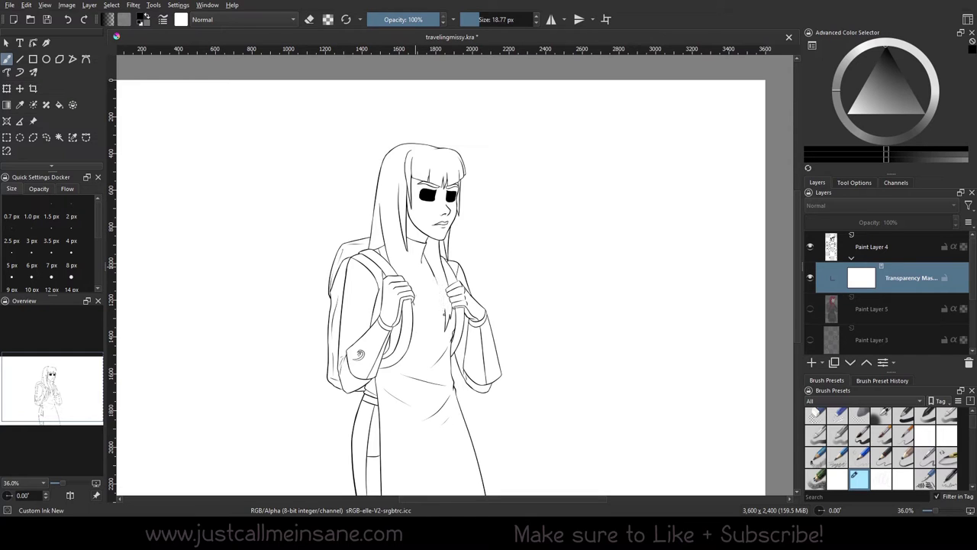
pyautogui.moveTo(444, 312)
pyautogui.mouseDown()
pyautogui.moveTo(446, 330)
pyautogui.moveTo(451, 309)
pyautogui.moveTo(426, 258)
pyautogui.mouseUp()
pyautogui.moveTo(400, 204)
pyautogui.mouseDown()
pyautogui.moveTo(424, 234)
pyautogui.moveTo(412, 240)
pyautogui.moveTo(421, 267)
pyautogui.mouseUp()
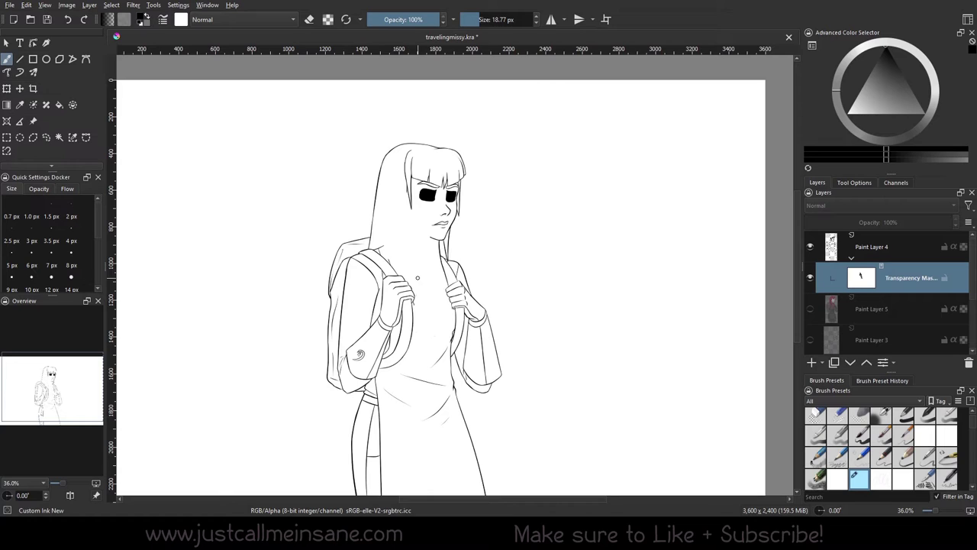
# Step: Set the brush size to 53.86 px and paint white on the mask over the hidden hair, neck and chest lines
pyautogui.moveTo(875, 86); pyautogui.dragTo(843, 124)
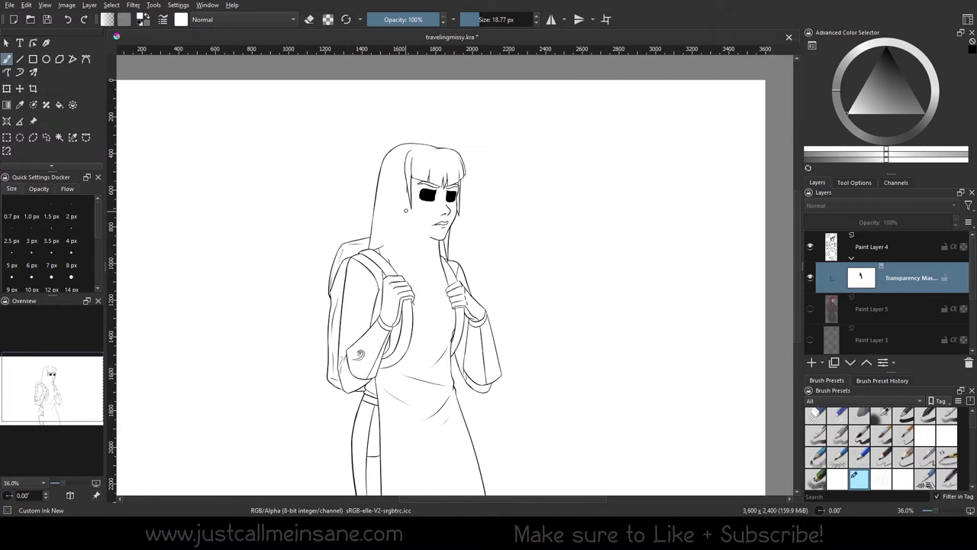
pyautogui.click(488, 16)
pyautogui.moveTo(394, 226)
pyautogui.mouseDown()
pyautogui.moveTo(422, 263)
pyautogui.moveTo(403, 162)
pyautogui.moveTo(413, 235)
pyautogui.moveTo(424, 211)
pyautogui.mouseUp()
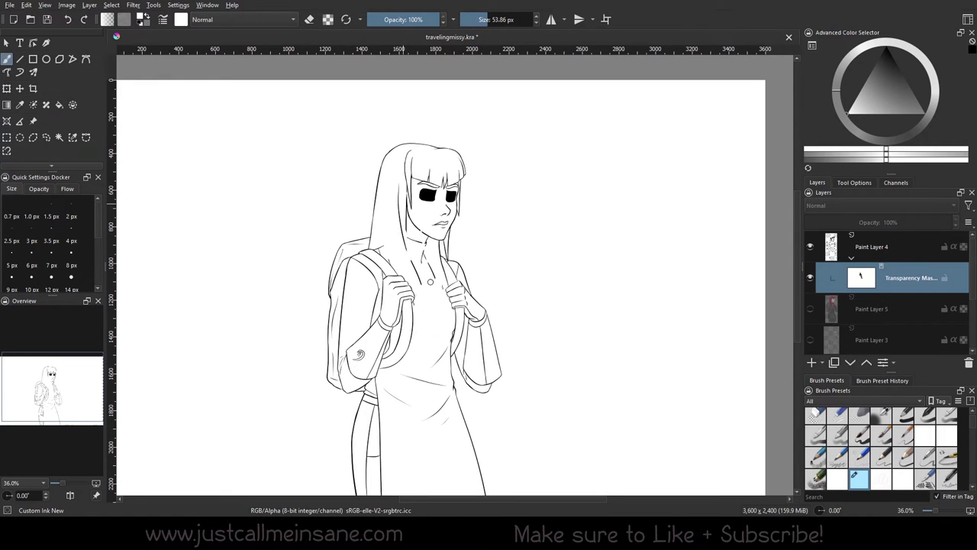
pyautogui.moveTo(434, 290)
pyautogui.mouseDown()
pyautogui.moveTo(435, 277)
pyautogui.moveTo(428, 330)
pyautogui.moveTo(444, 316)
pyautogui.moveTo(396, 300)
pyautogui.moveTo(399, 279)
pyautogui.moveTo(383, 299)
pyautogui.moveTo(428, 324)
pyautogui.mouseUp()
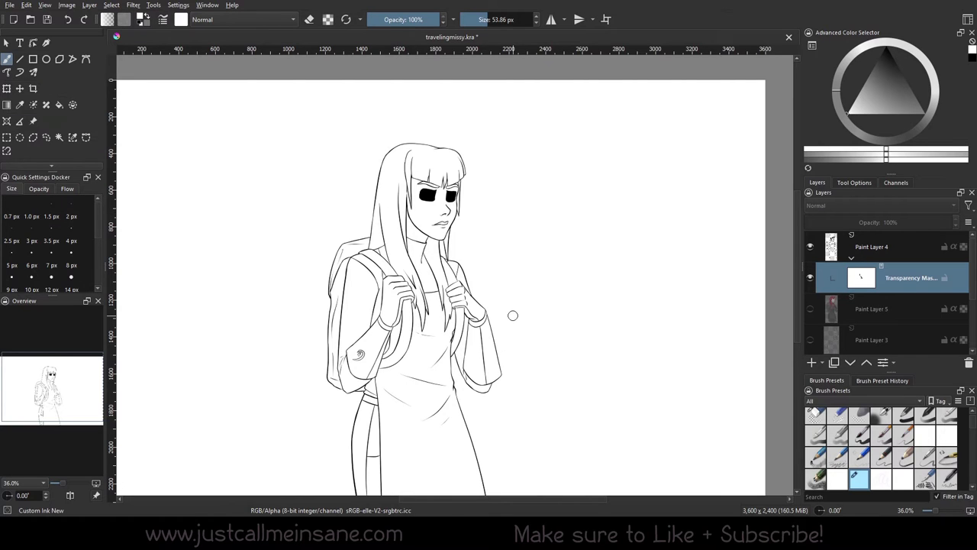
# Step: Erase on the mask over the face, hair and chest with the Eraser Circle brush, switching the mask off and on to compare
pyautogui.rightClick(437, 258)
pyautogui.click(443, 187)
pyautogui.moveTo(434, 183); pyautogui.dragTo(411, 265)
pyautogui.click(811, 277)
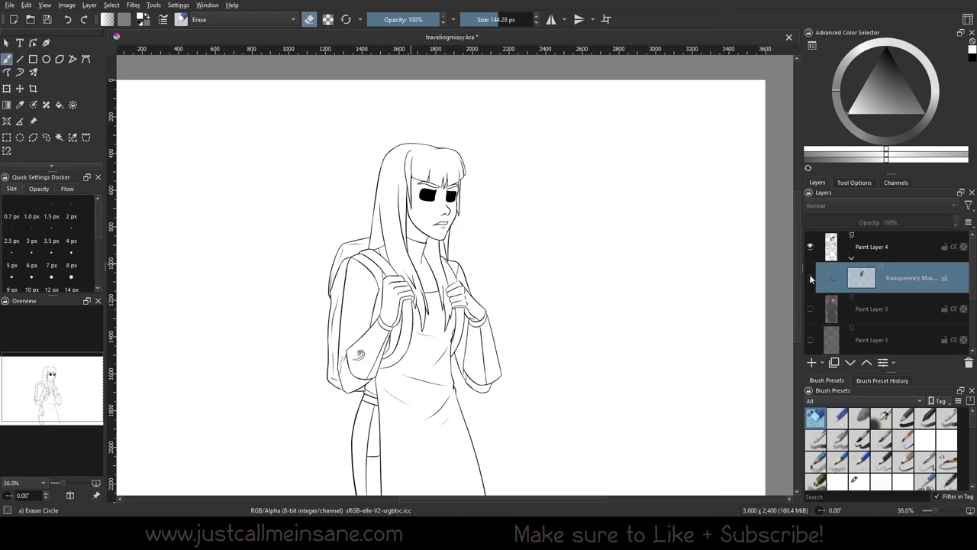
pyautogui.click(811, 277)
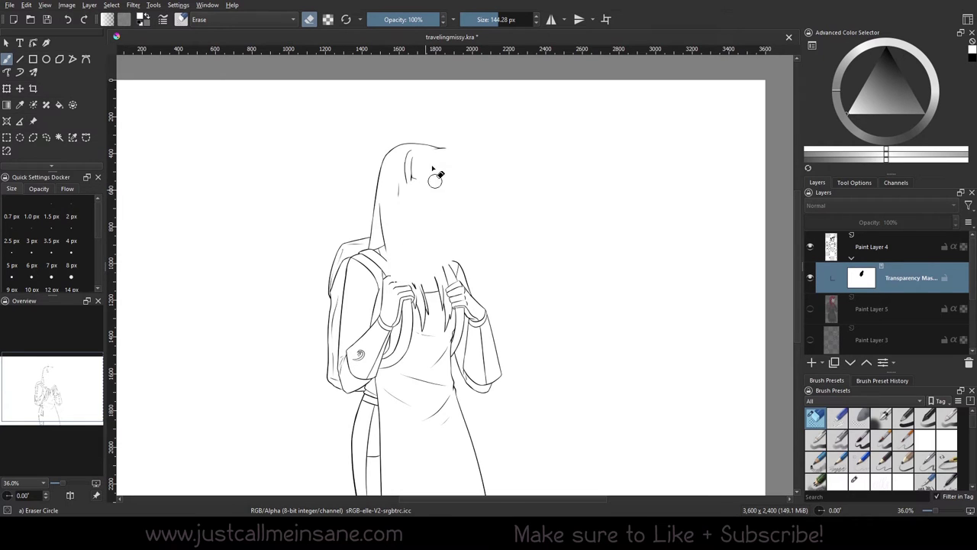
pyautogui.moveTo(424, 177)
pyautogui.mouseDown()
pyautogui.moveTo(435, 289)
pyautogui.moveTo(493, 284)
pyautogui.mouseUp()
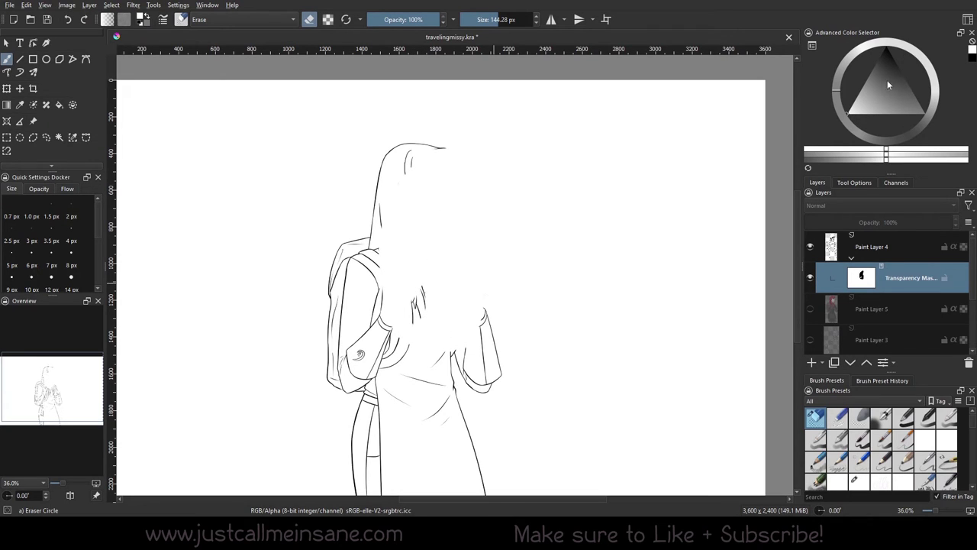
# Step: Return to the ink brush, paint over the erased area of the mask, and undo all strokes made on the mask
pyautogui.rightClick(412, 285)
pyautogui.click(478, 319)
pyautogui.moveTo(422, 205)
pyautogui.mouseDown()
pyautogui.moveTo(423, 251)
pyautogui.moveTo(463, 337)
pyautogui.moveTo(437, 185)
pyautogui.moveTo(414, 331)
pyautogui.mouseUp()
pyautogui.hotkey('ctrl', 'z')
pyautogui.hotkey('ctrl', 'z')
pyautogui.hotkey('ctrl', 'z')
pyautogui.hotkey('ctrl', 'z')
pyautogui.hotkey('ctrl', 'z')
pyautogui.hotkey('ctrl', 'z')
# Step: Paint mid-grey on the transparency mask over the face, inner hair, chest and hands to make those lines semi-transparent
pyautogui.click(809, 307)
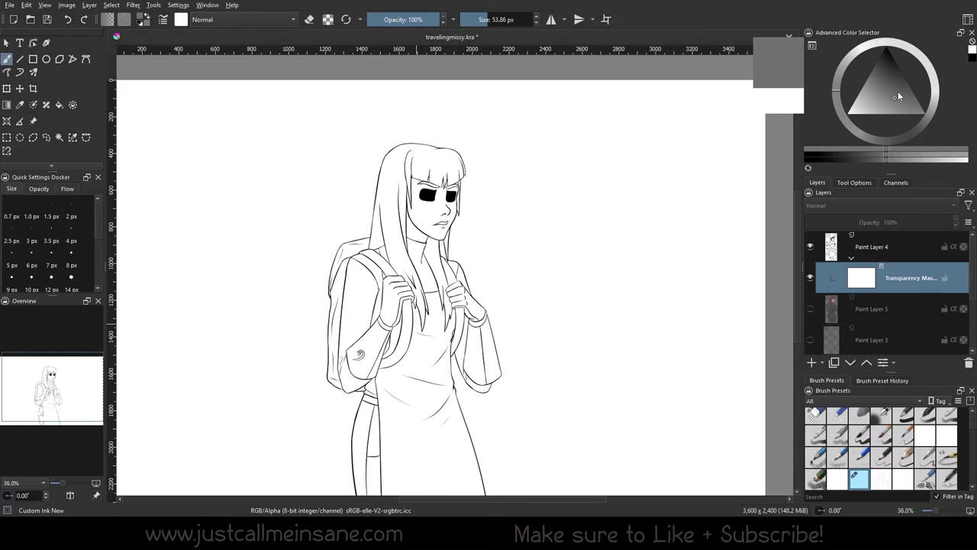
pyautogui.rightClick(526, 257)
pyautogui.rightClick(578, 259)
pyautogui.moveTo(408, 241)
pyautogui.mouseDown()
pyautogui.moveTo(449, 172)
pyautogui.moveTo(424, 191)
pyautogui.mouseUp()
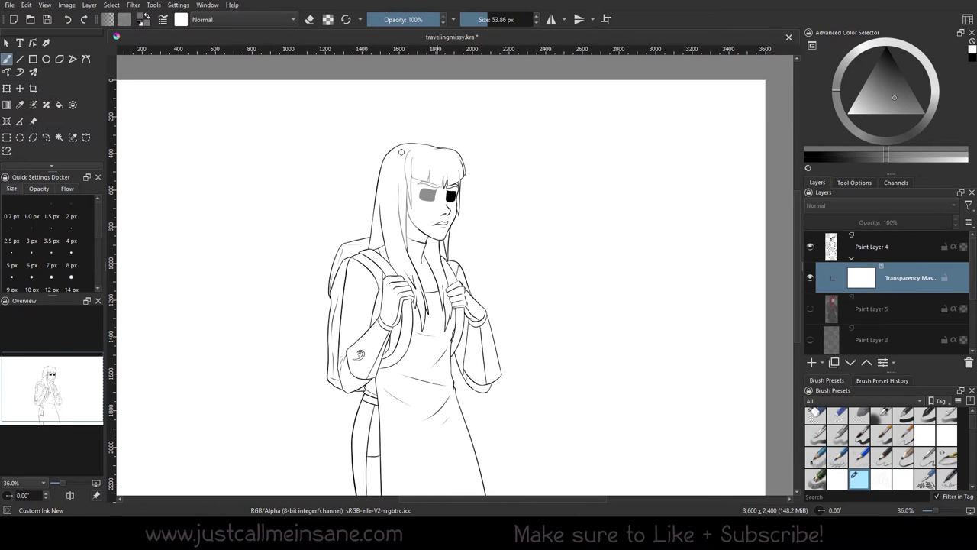
pyautogui.moveTo(446, 195)
pyautogui.mouseDown()
pyautogui.moveTo(434, 245)
pyautogui.moveTo(467, 172)
pyautogui.moveTo(423, 270)
pyautogui.moveTo(421, 294)
pyautogui.moveTo(441, 268)
pyautogui.moveTo(428, 328)
pyautogui.moveTo(460, 294)
pyautogui.moveTo(444, 328)
pyautogui.mouseUp()
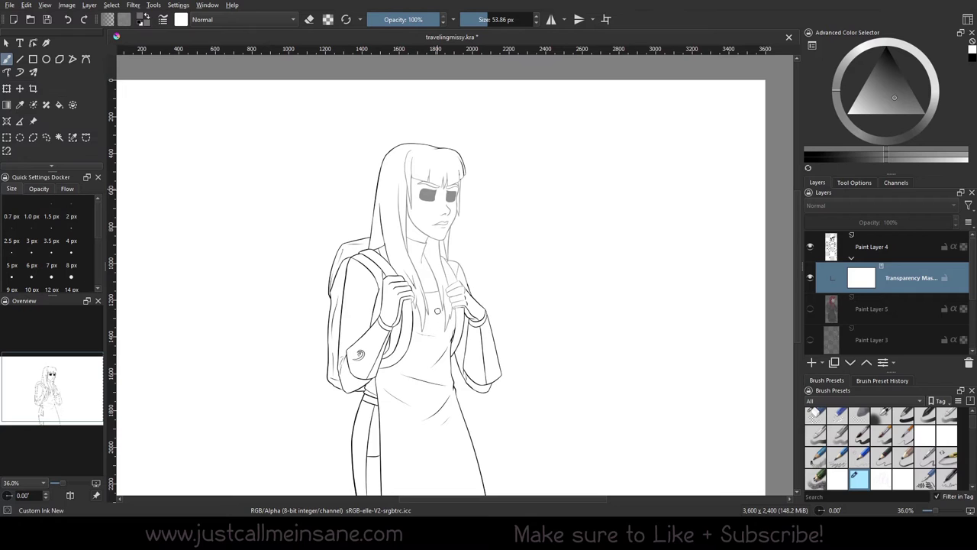
pyautogui.moveTo(418, 261)
pyautogui.mouseDown()
pyautogui.moveTo(401, 333)
pyautogui.moveTo(410, 289)
pyautogui.mouseUp()
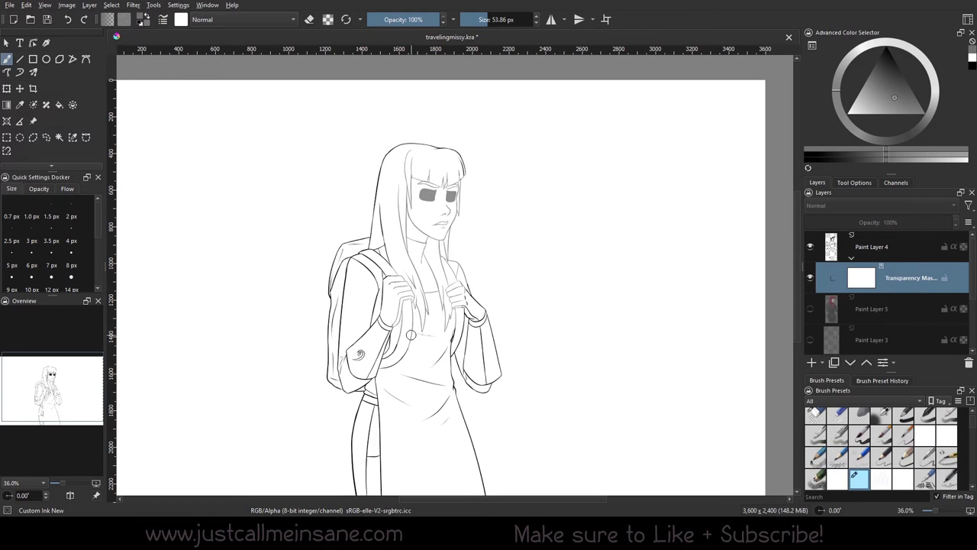
# Step: Show Paint Layer 5 to examine the faded lines over the colours at 99% zoom, and hide it again
pyautogui.click(810, 309)
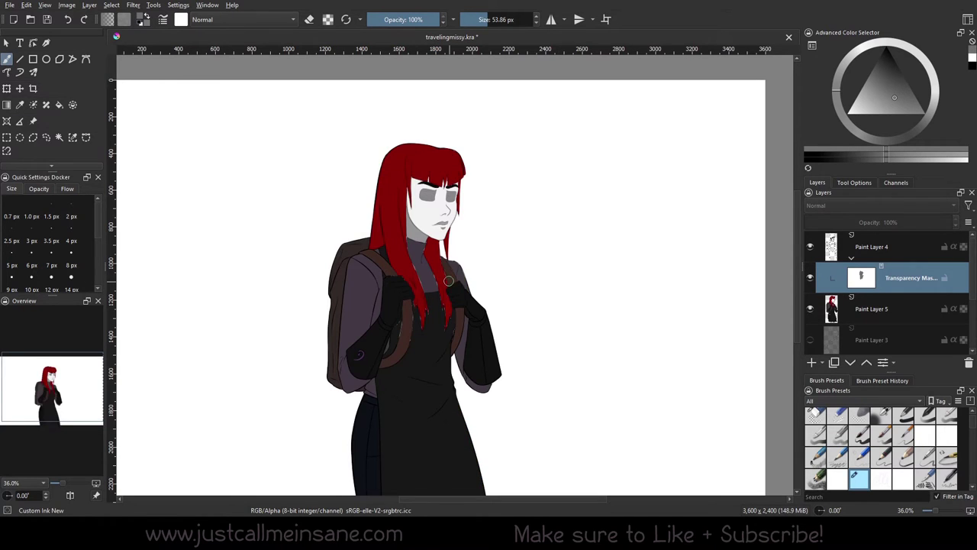
pyautogui.rightClick(422, 236)
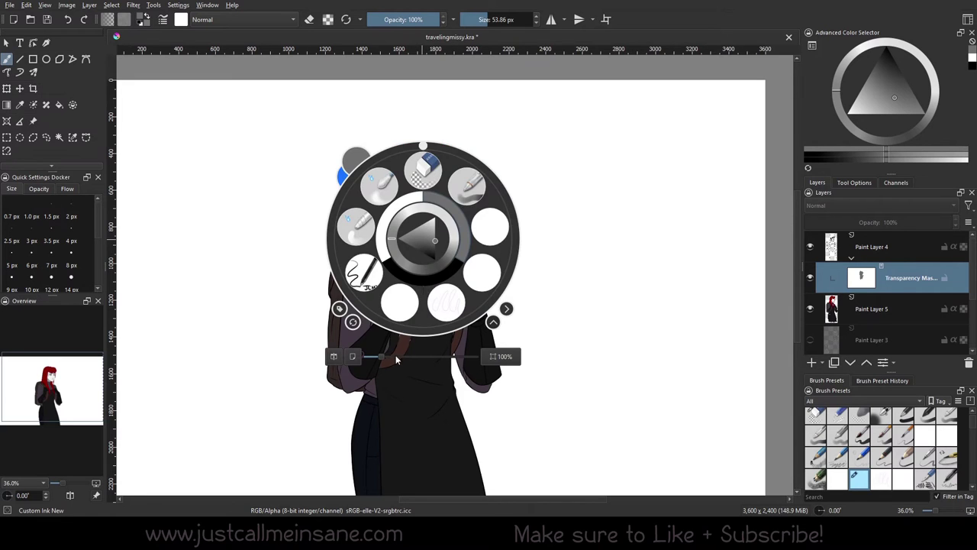
pyautogui.moveTo(381, 356); pyautogui.dragTo(429, 373)
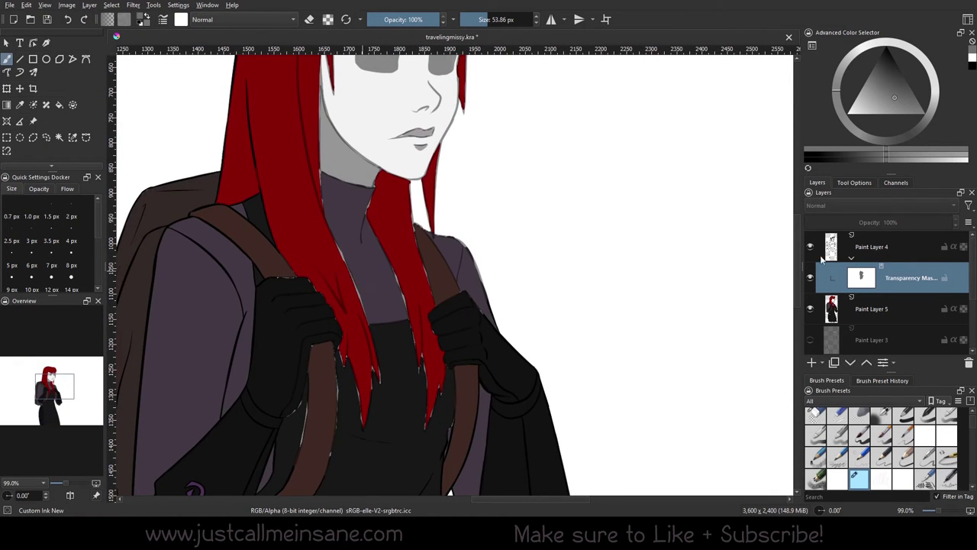
pyautogui.click(810, 309)
# Step: Extend the mid-grey mask painting over the remaining black lines of the hands, hair ends and outer edge of the fringe
pyautogui.moveTo(463, 278)
pyautogui.mouseDown()
pyautogui.moveTo(489, 281)
pyautogui.moveTo(497, 346)
pyautogui.moveTo(523, 406)
pyautogui.moveTo(549, 384)
pyautogui.moveTo(514, 379)
pyautogui.moveTo(468, 407)
pyautogui.moveTo(458, 476)
pyautogui.moveTo(486, 371)
pyautogui.moveTo(511, 402)
pyautogui.moveTo(526, 454)
pyautogui.moveTo(565, 459)
pyautogui.mouseUp()
pyautogui.moveTo(396, 286); pyautogui.dragTo(434, 402)
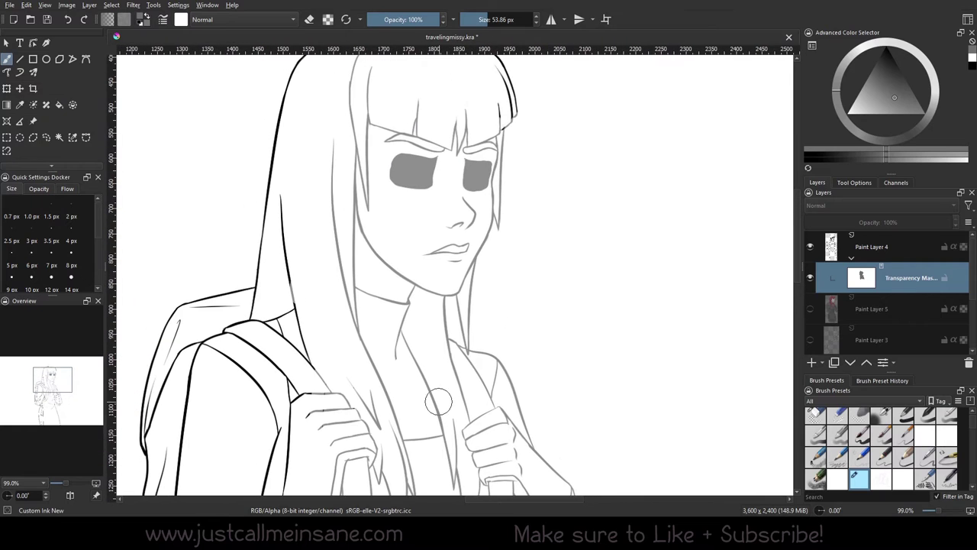
pyautogui.moveTo(324, 378)
pyautogui.mouseDown()
pyautogui.moveTo(293, 338)
pyautogui.moveTo(336, 380)
pyautogui.mouseUp()
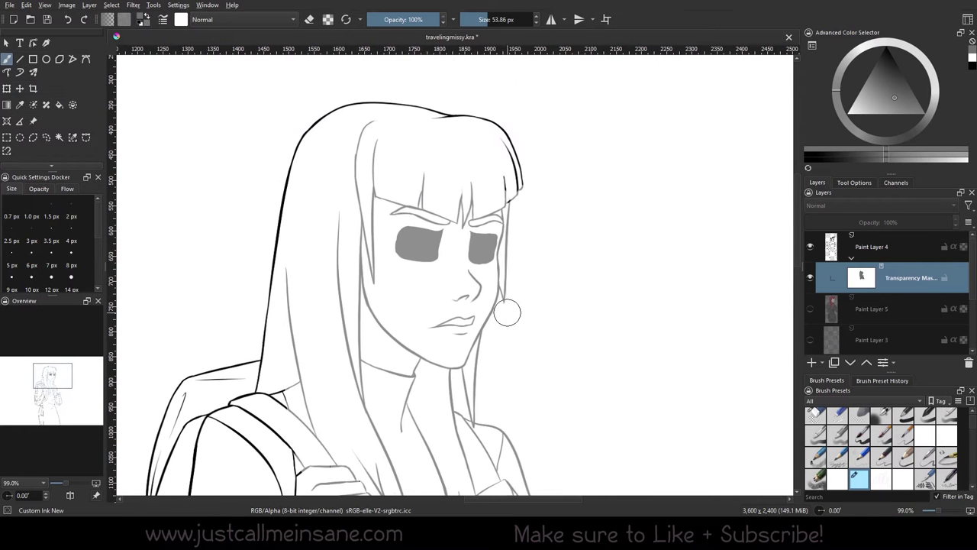
pyautogui.moveTo(506, 312)
pyautogui.mouseDown()
pyautogui.moveTo(502, 128)
pyautogui.moveTo(527, 198)
pyautogui.moveTo(448, 125)
pyautogui.mouseUp()
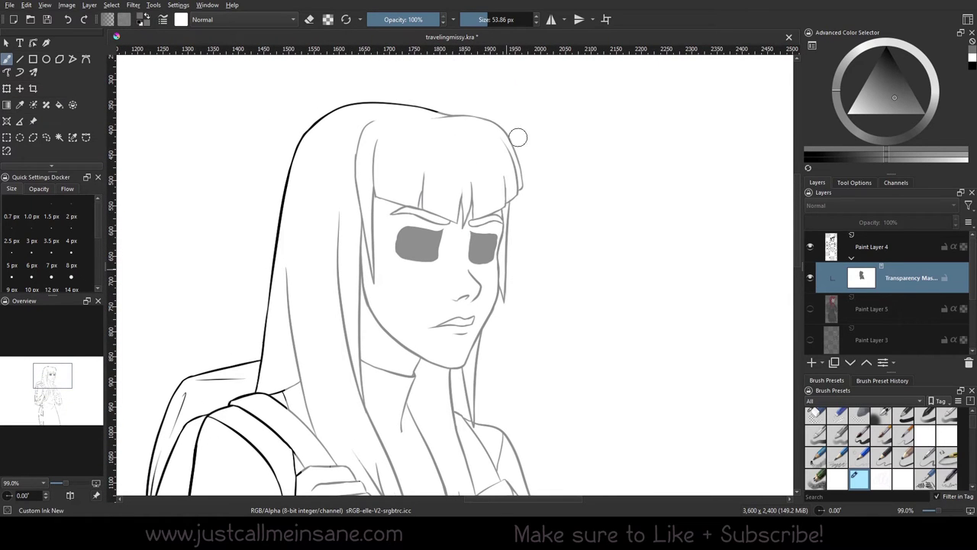
pyautogui.moveTo(545, 287); pyautogui.dragTo(568, 255)
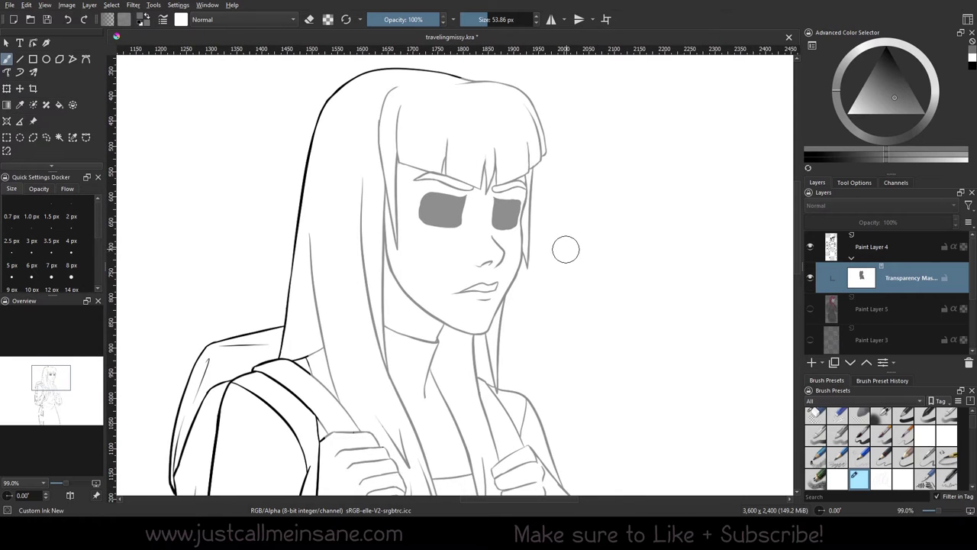
pyautogui.moveTo(522, 287); pyautogui.dragTo(473, 242)
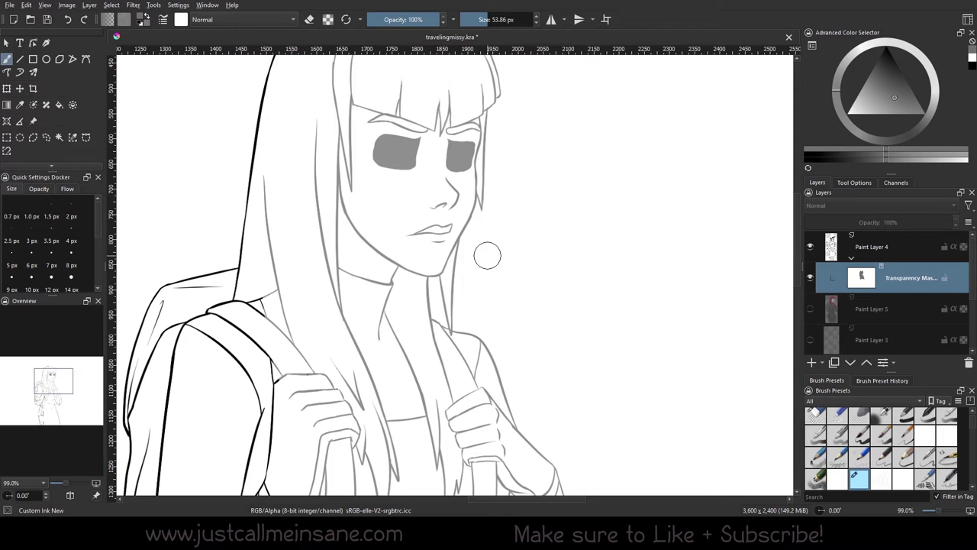
# Step: Try a near-black grey on the mask along the cheek and the hair strands beside the jaw
pyautogui.click(888, 69)
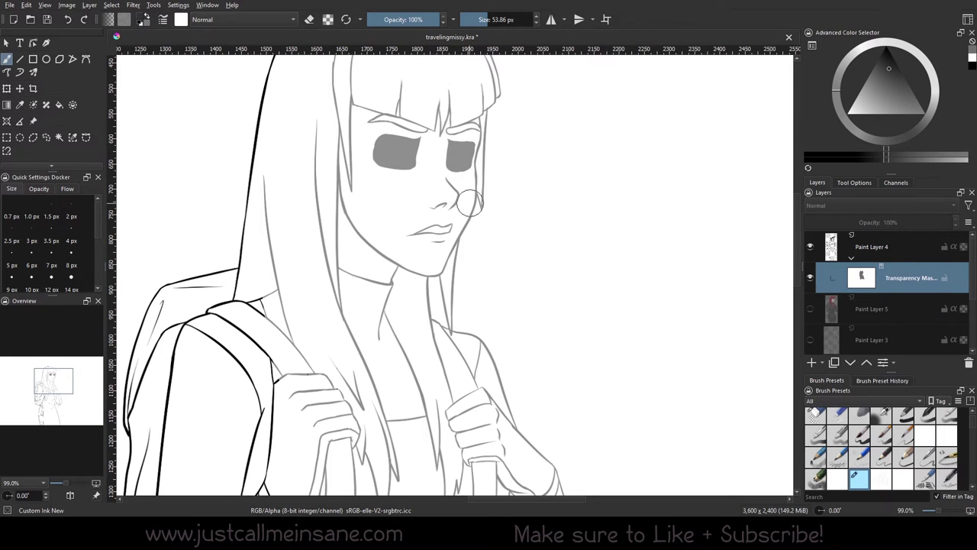
pyautogui.moveTo(470, 204); pyautogui.dragTo(443, 336)
# Step: Paint light grey on the mask over the face, hair and neck to darken those lines, and hide the mask to compare
pyautogui.click(863, 112)
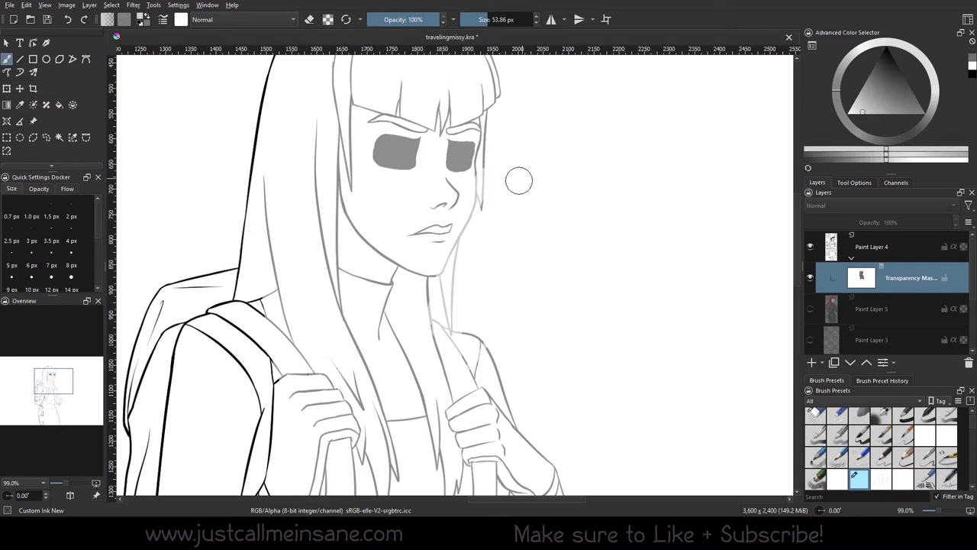
pyautogui.hotkey('ctrl', 'z')
pyautogui.moveTo(474, 174)
pyautogui.mouseDown()
pyautogui.moveTo(456, 283)
pyautogui.moveTo(432, 345)
pyautogui.moveTo(462, 159)
pyautogui.moveTo(478, 149)
pyautogui.moveTo(382, 276)
pyautogui.moveTo(506, 76)
pyautogui.moveTo(417, 168)
pyautogui.moveTo(433, 247)
pyautogui.moveTo(389, 280)
pyautogui.mouseUp()
pyautogui.moveTo(364, 381)
pyautogui.mouseDown()
pyautogui.moveTo(313, 170)
pyautogui.moveTo(336, 221)
pyautogui.mouseUp()
pyautogui.moveTo(374, 252); pyautogui.dragTo(379, 364)
pyautogui.moveTo(356, 206); pyautogui.dragTo(358, 160)
pyautogui.moveTo(340, 147)
pyautogui.mouseDown()
pyautogui.moveTo(346, 237)
pyautogui.moveTo(402, 264)
pyautogui.mouseUp()
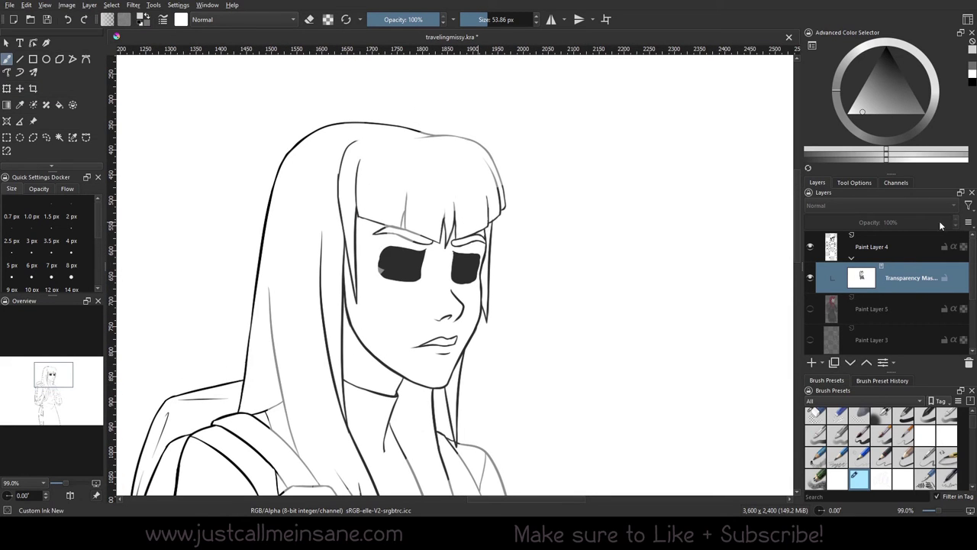
pyautogui.click(810, 280)
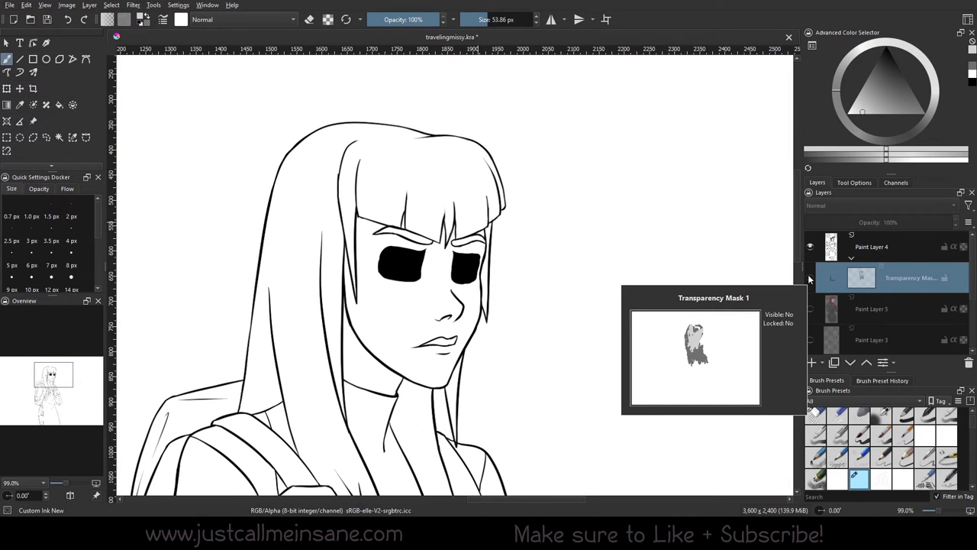
# Step: Show the transparency mask again to examine the faded lines, and clear its grey painting back to plain white
pyautogui.scroll(-8, 545, 255)
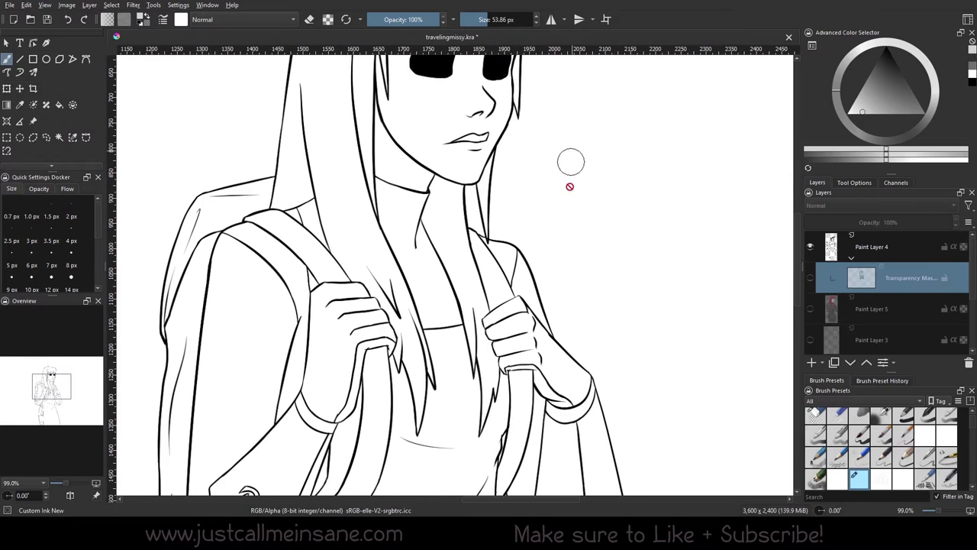
pyautogui.click(810, 280)
pyautogui.scroll(2, 545, 279)
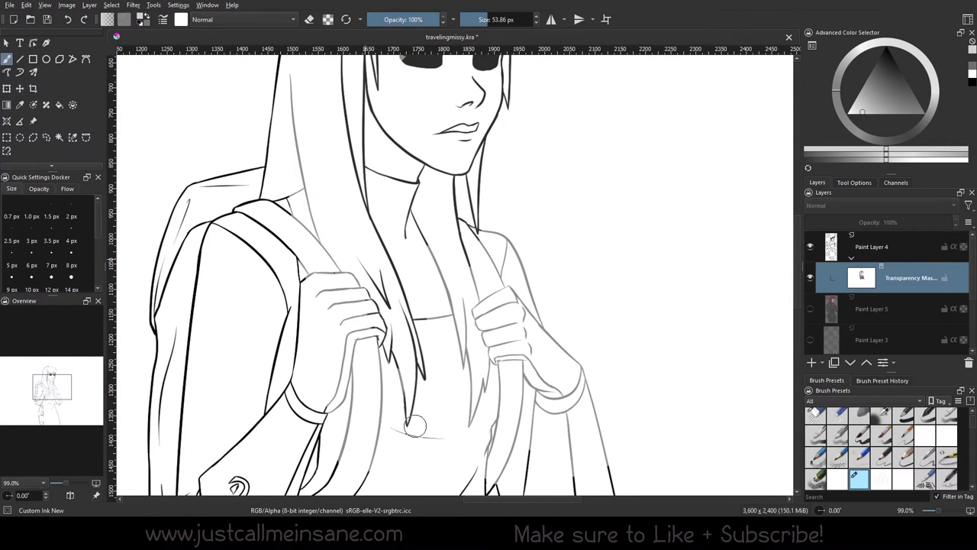
pyautogui.moveTo(371, 350)
pyautogui.mouseDown()
pyautogui.moveTo(354, 460)
pyautogui.moveTo(352, 411)
pyautogui.mouseUp()
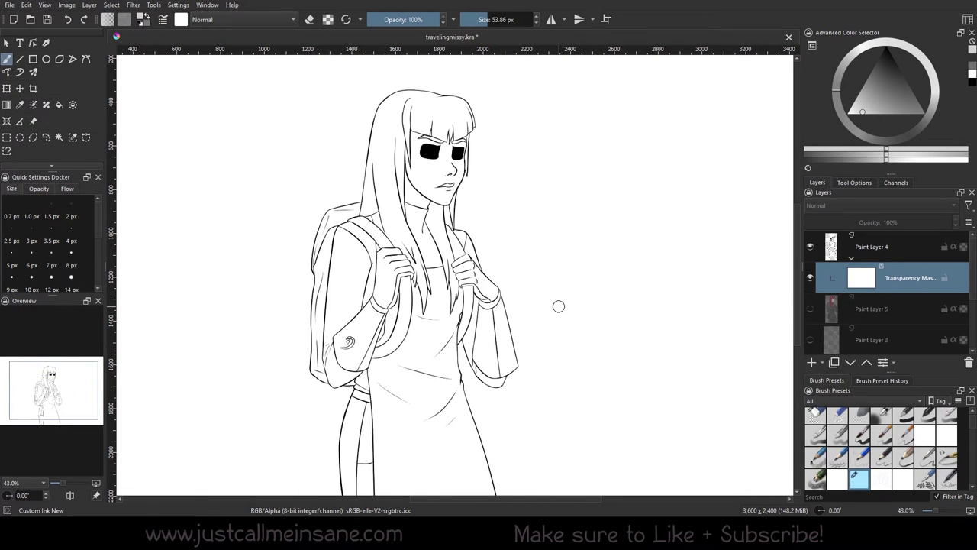
# Step: Paint mid-grey on the mask over the hair strands, hands, backpack straps and chest with a 78.52 px brush
pyautogui.click(867, 107)
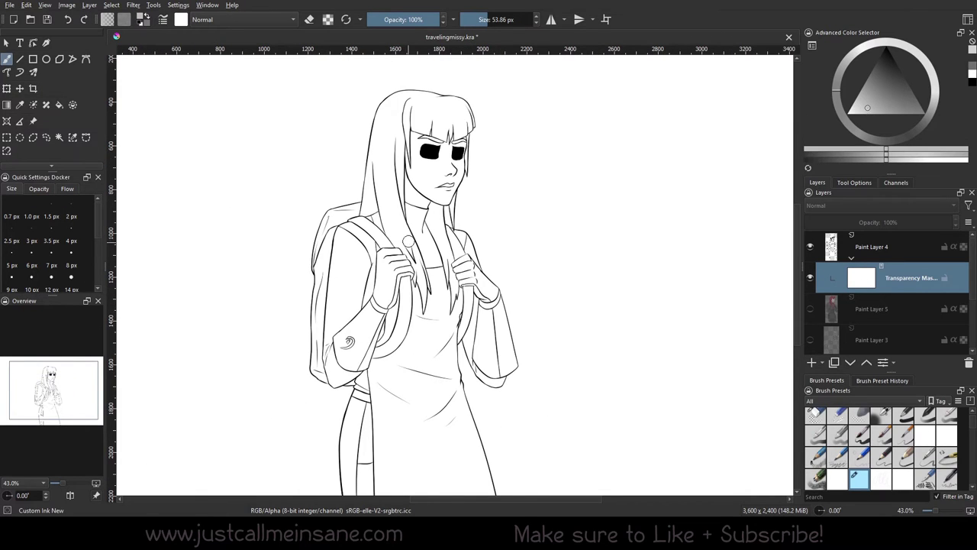
pyautogui.keyDown('shift'); pyautogui.moveTo(398, 219); pyautogui.dragTo(404, 220); pyautogui.keyUp('shift')
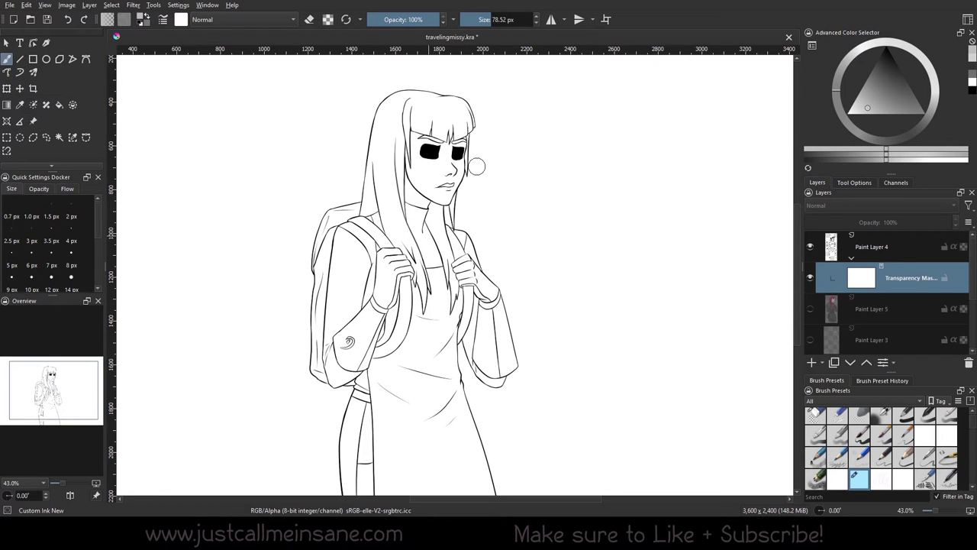
pyautogui.moveTo(884, 100); pyautogui.dragTo(881, 91)
pyautogui.moveTo(389, 175); pyautogui.dragTo(398, 148)
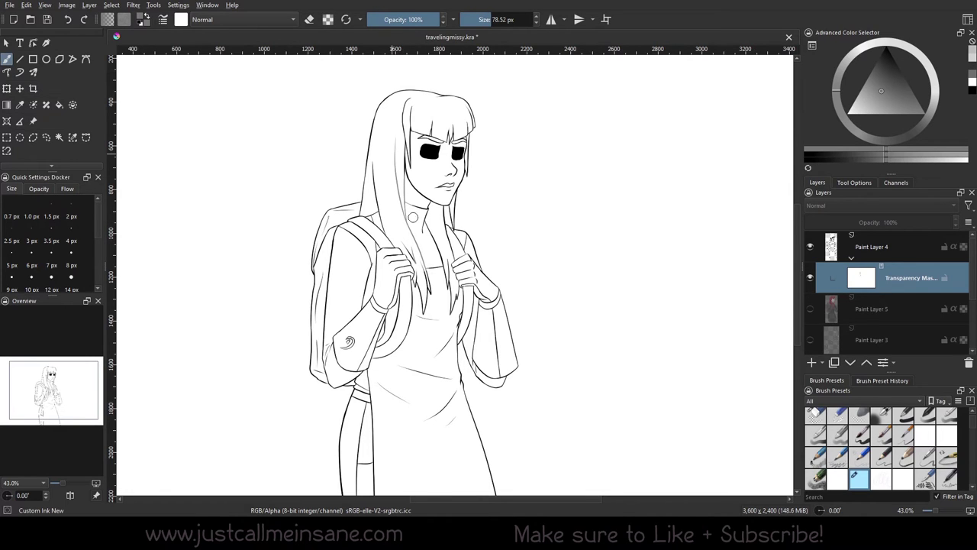
pyautogui.moveTo(416, 235)
pyautogui.mouseDown()
pyautogui.moveTo(406, 273)
pyautogui.moveTo(413, 331)
pyautogui.moveTo(374, 227)
pyautogui.moveTo(374, 164)
pyautogui.mouseUp()
pyautogui.moveTo(389, 348); pyautogui.dragTo(368, 334)
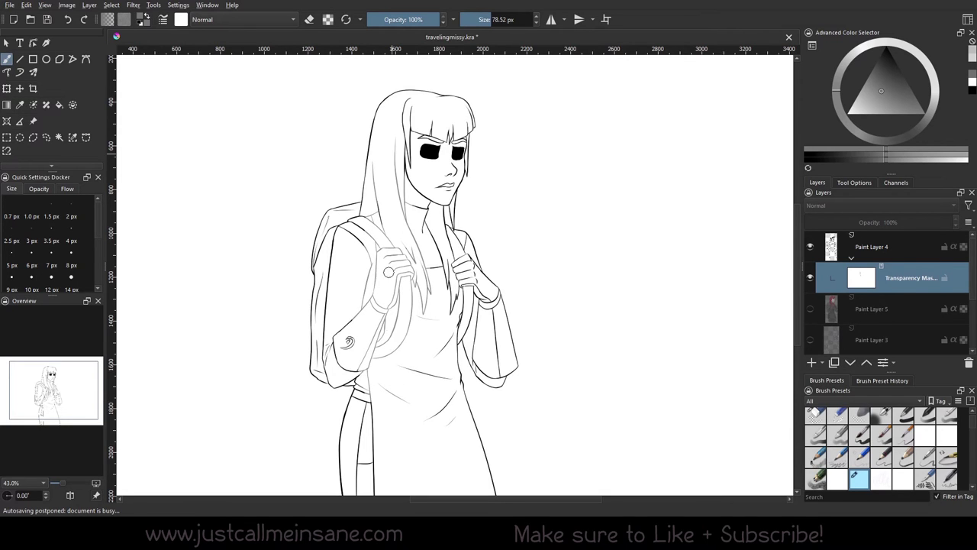
pyautogui.moveTo(445, 300)
pyautogui.mouseDown()
pyautogui.moveTo(432, 254)
pyautogui.moveTo(447, 216)
pyautogui.moveTo(484, 308)
pyautogui.moveTo(481, 284)
pyautogui.mouseUp()
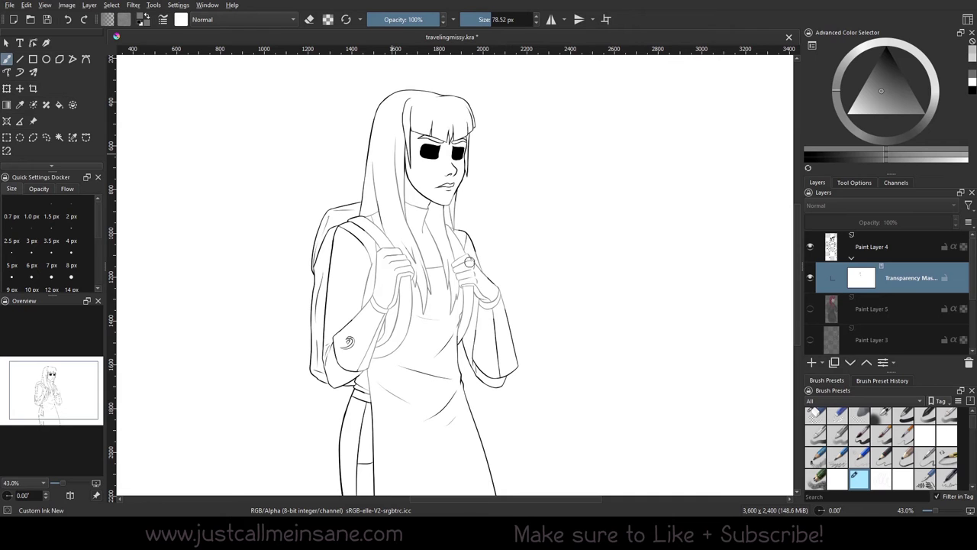
# Step: Switch to the Blender Blur brush at 60 px and soften the mask's edges around the forearm and sleeve lines
pyautogui.rightClick(451, 274)
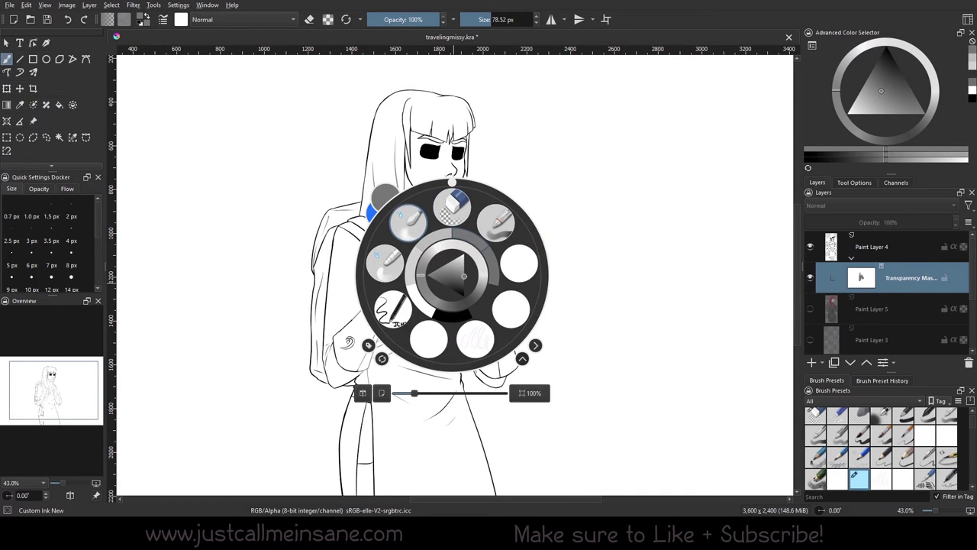
pyautogui.click(408, 221)
pyautogui.rightClick(366, 312)
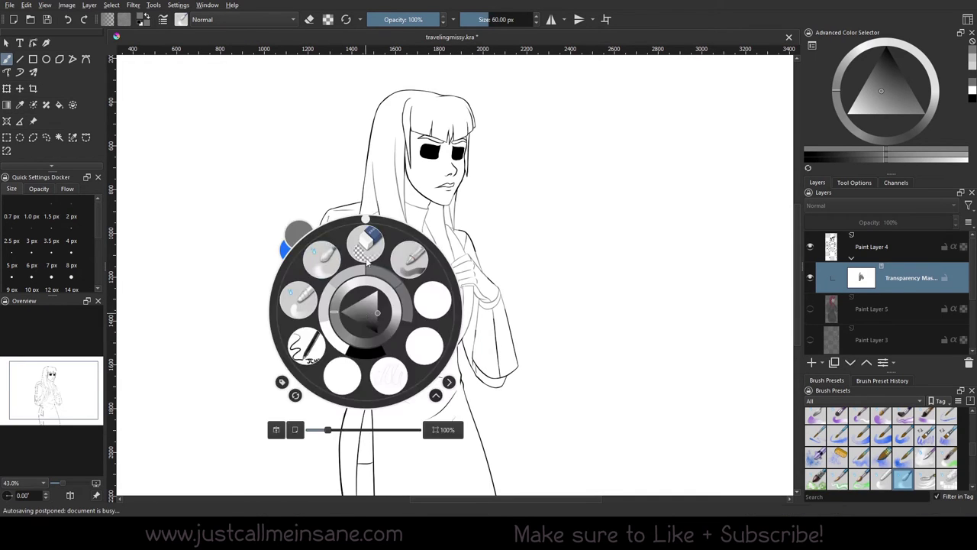
pyautogui.moveTo(334, 430); pyautogui.dragTo(363, 430)
pyautogui.click(565, 328)
pyautogui.moveTo(556, 358); pyautogui.dragTo(598, 298)
pyautogui.moveTo(577, 344); pyautogui.dragTo(574, 310)
pyautogui.moveTo(449, 384); pyautogui.dragTo(396, 368)
pyautogui.moveTo(262, 386)
pyautogui.mouseDown()
pyautogui.moveTo(344, 370)
pyautogui.moveTo(347, 355)
pyautogui.moveTo(334, 342)
pyautogui.moveTo(331, 349)
pyautogui.moveTo(355, 341)
pyautogui.moveTo(333, 356)
pyautogui.moveTo(322, 349)
pyautogui.moveTo(368, 333)
pyautogui.moveTo(317, 352)
pyautogui.moveTo(367, 328)
pyautogui.moveTo(333, 358)
pyautogui.moveTo(369, 399)
pyautogui.mouseUp()
pyautogui.moveTo(571, 334); pyautogui.dragTo(464, 362)
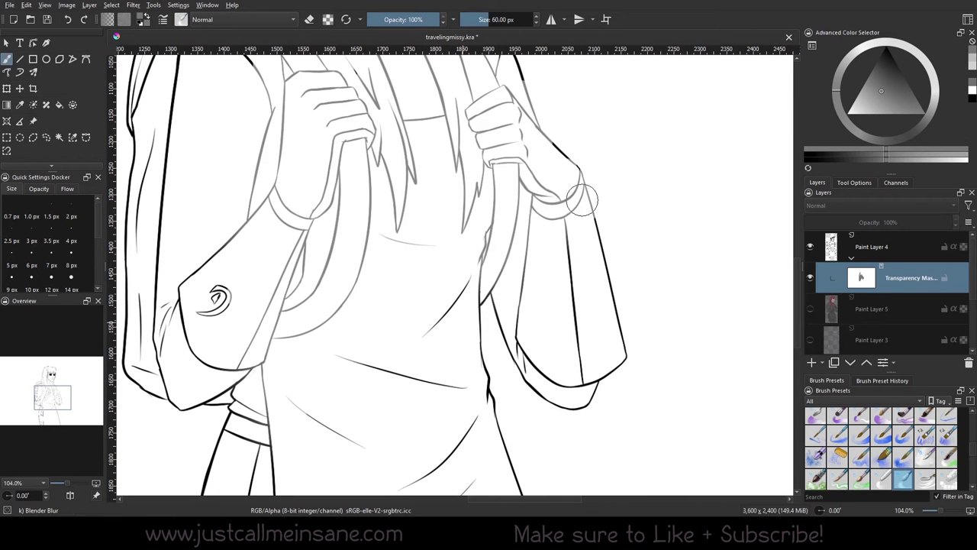
# Step: Blur the mask's edges along the shoulder, backpack straps, hair strands and collar so the faded lines blend into the black ones
pyautogui.moveTo(520, 215); pyautogui.dragTo(540, 372)
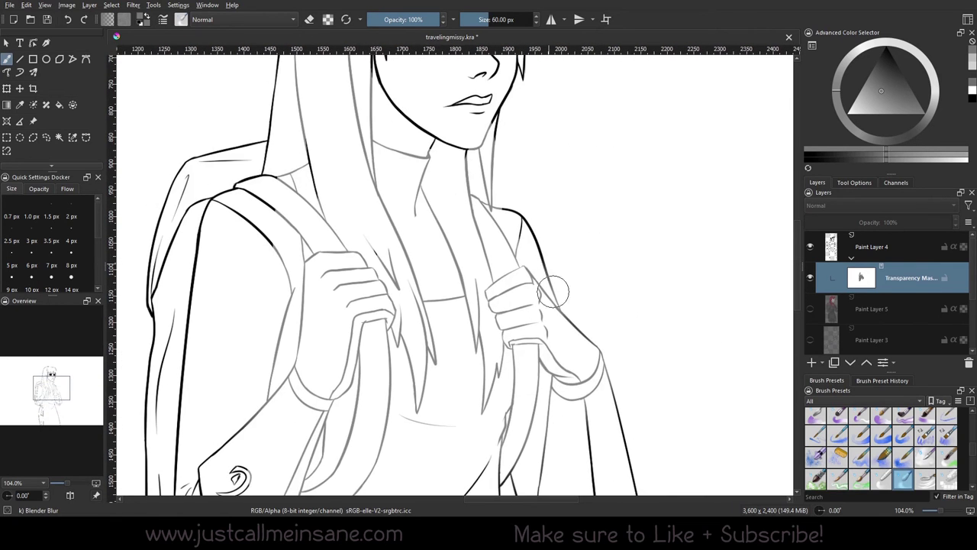
pyautogui.moveTo(460, 247); pyautogui.dragTo(495, 301)
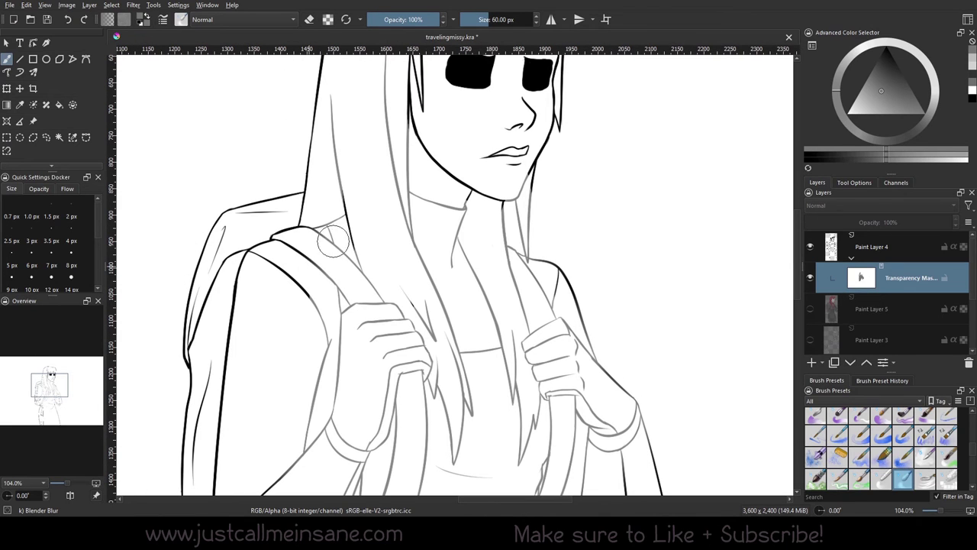
pyautogui.moveTo(344, 195); pyautogui.dragTo(358, 270)
pyautogui.moveTo(383, 230); pyautogui.dragTo(362, 329)
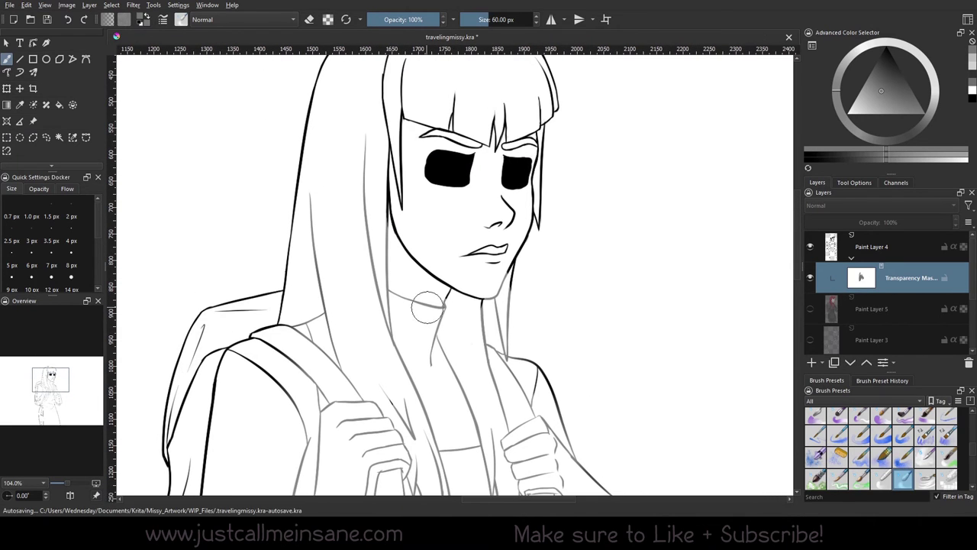
pyautogui.moveTo(442, 255); pyautogui.dragTo(413, 282)
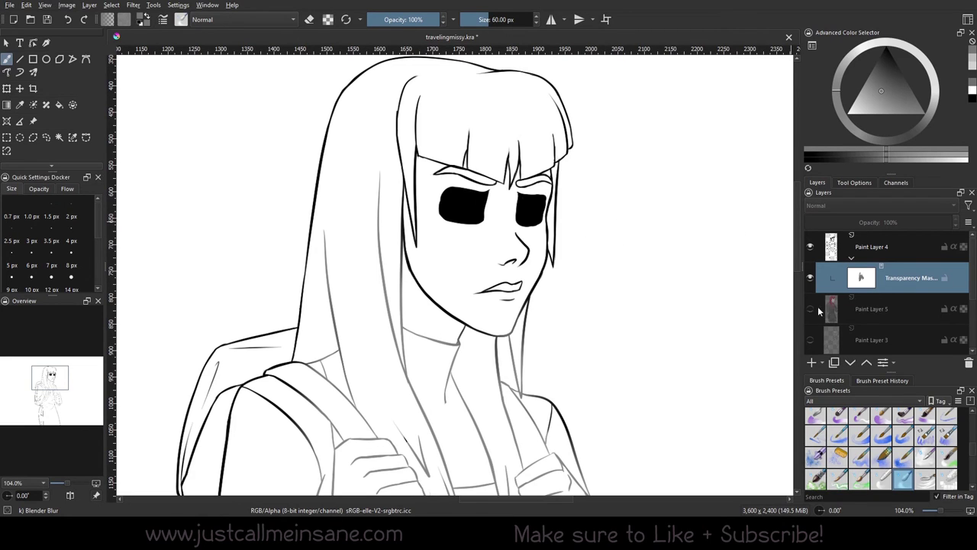
# Step: Show Paint Layer 5 to examine the softened line transitions over the colours, and hide it again
pyautogui.click(862, 313)
pyautogui.click(810, 309)
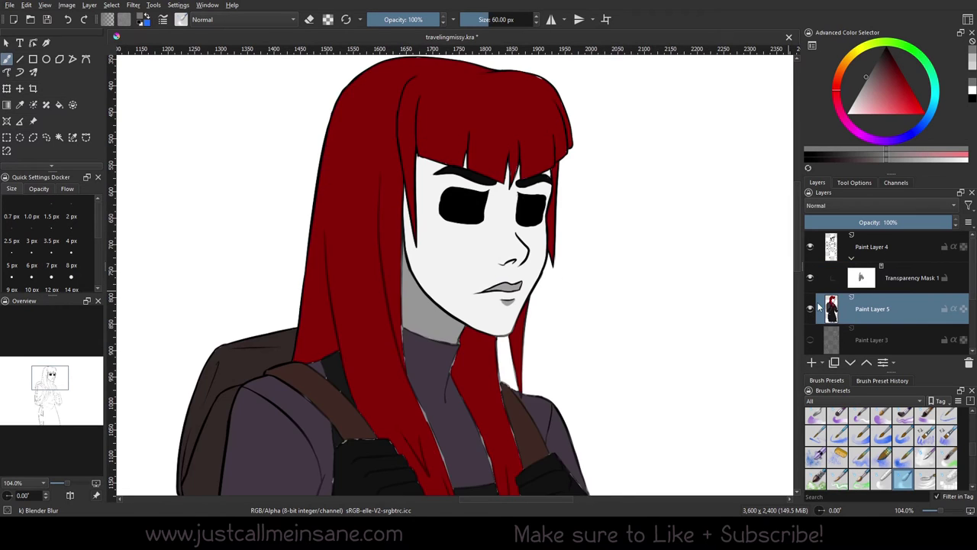
pyautogui.scroll(-3, 394, 288)
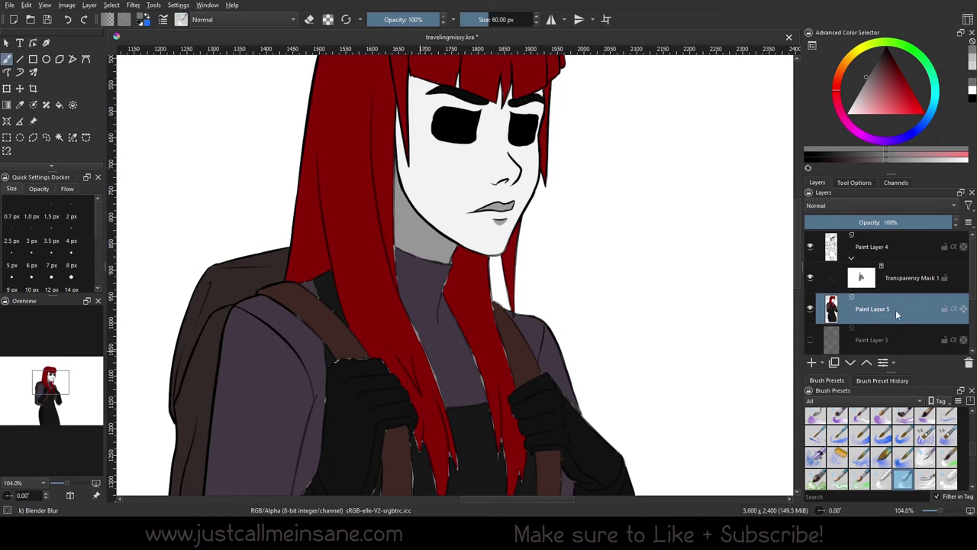
pyautogui.moveTo(951, 325)
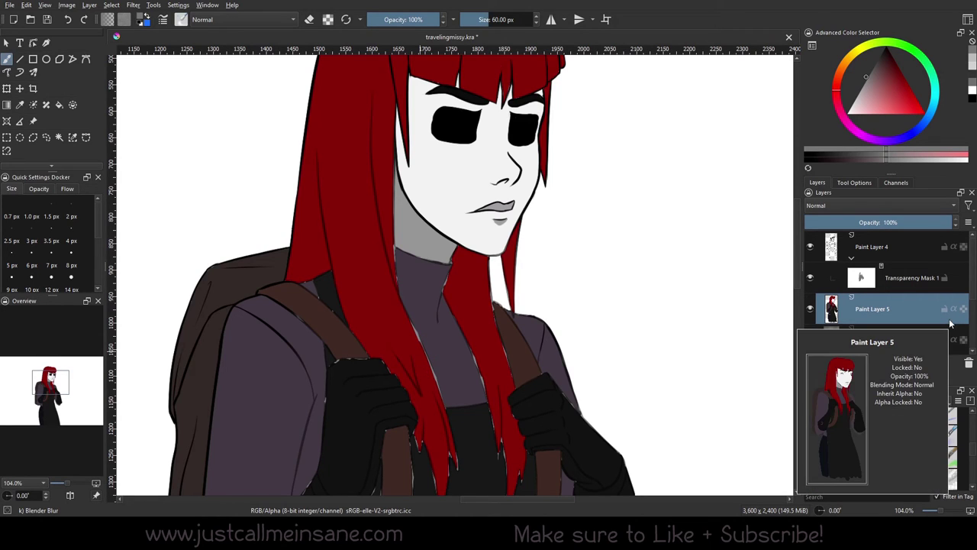
pyautogui.click(810, 309)
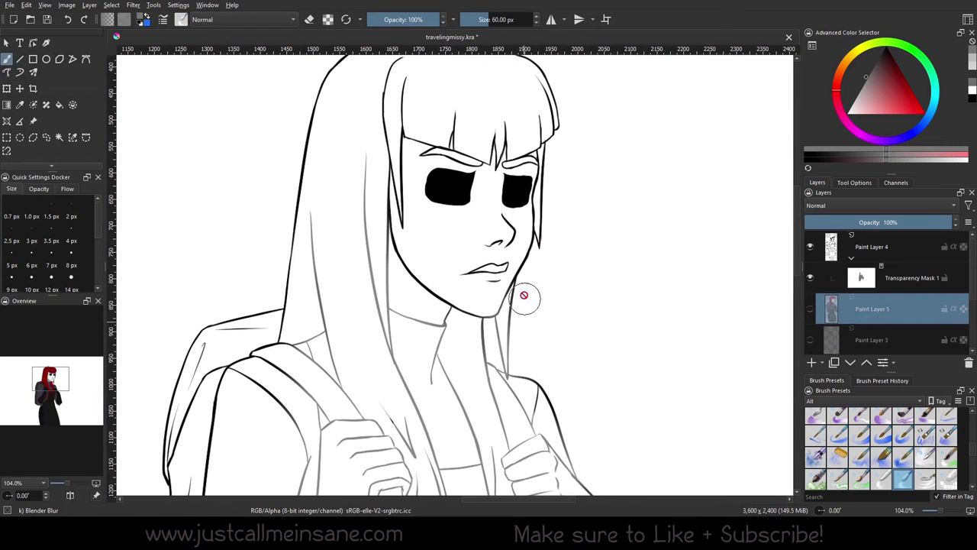
# Step: Hide Transparency Mask 1 to compare with the original line art, and collapse and expand it under Paint Layer 4
pyautogui.rightClick(522, 310)
pyautogui.moveTo(517, 430); pyautogui.dragTo(470, 429)
pyautogui.click(678, 330)
pyautogui.moveTo(621, 364); pyautogui.dragTo(618, 313)
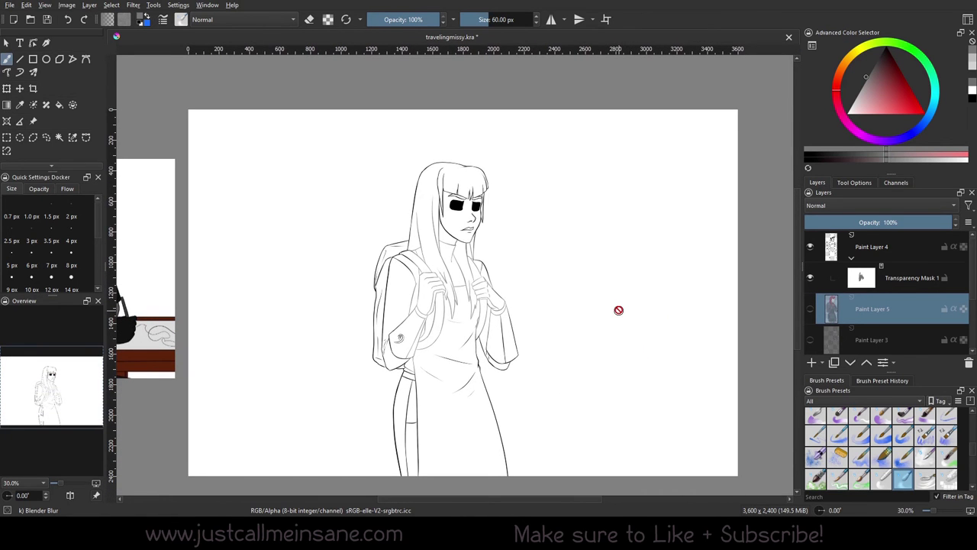
pyautogui.click(909, 277)
pyautogui.click(810, 279)
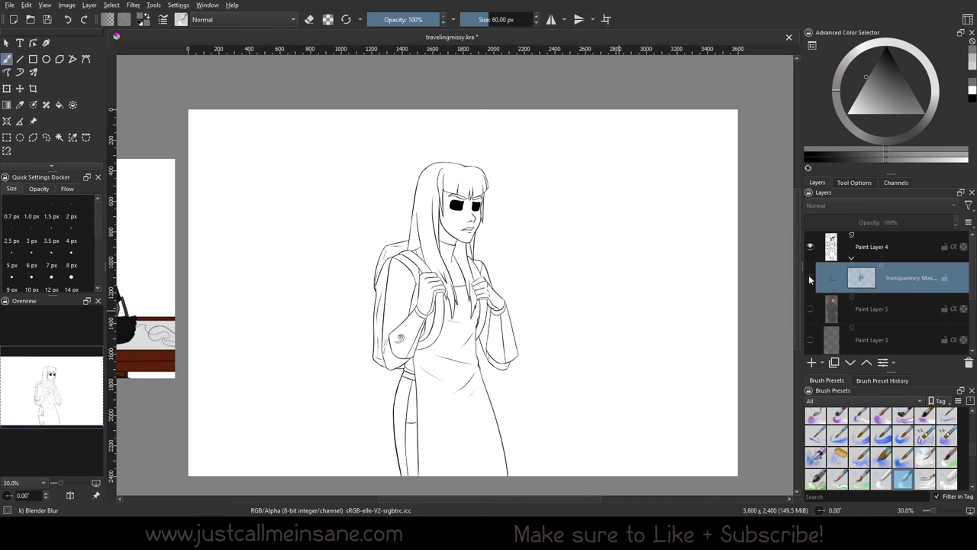
pyautogui.click(851, 258)
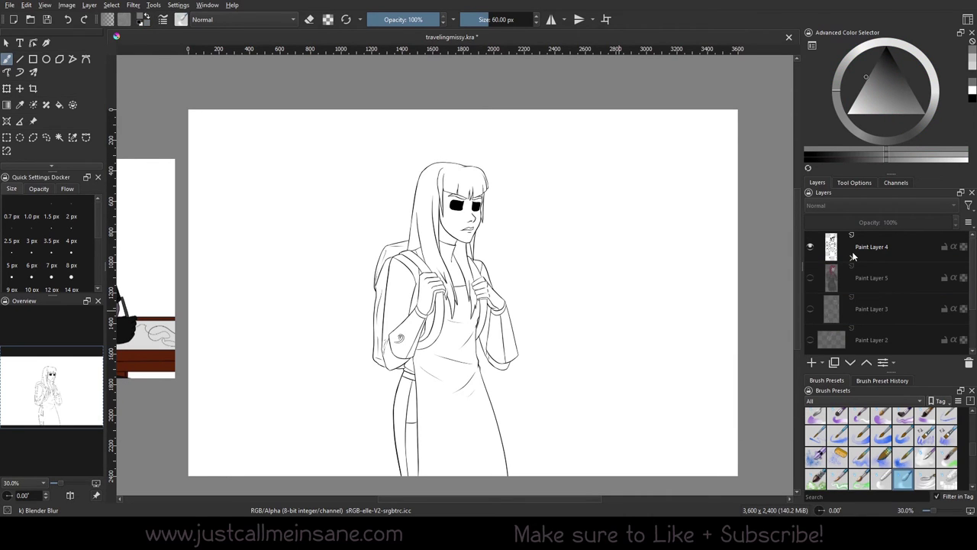
pyautogui.click(852, 258)
pyautogui.click(852, 258)
pyautogui.click(852, 258)
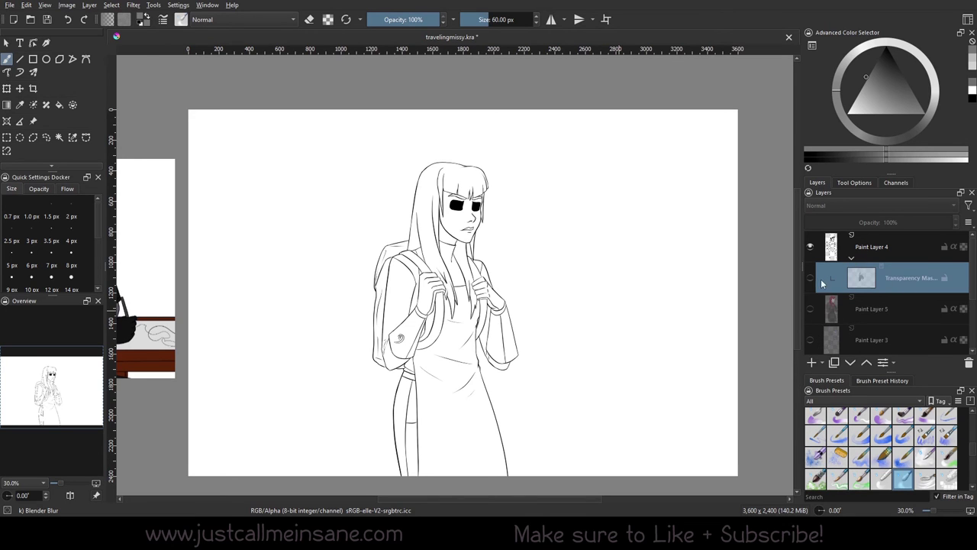
# Step: Convert Transparency Mask 1 into a paint layer
pyautogui.rightClick(892, 280)
pyautogui.moveTo(868, 464)
pyautogui.click(802, 462)
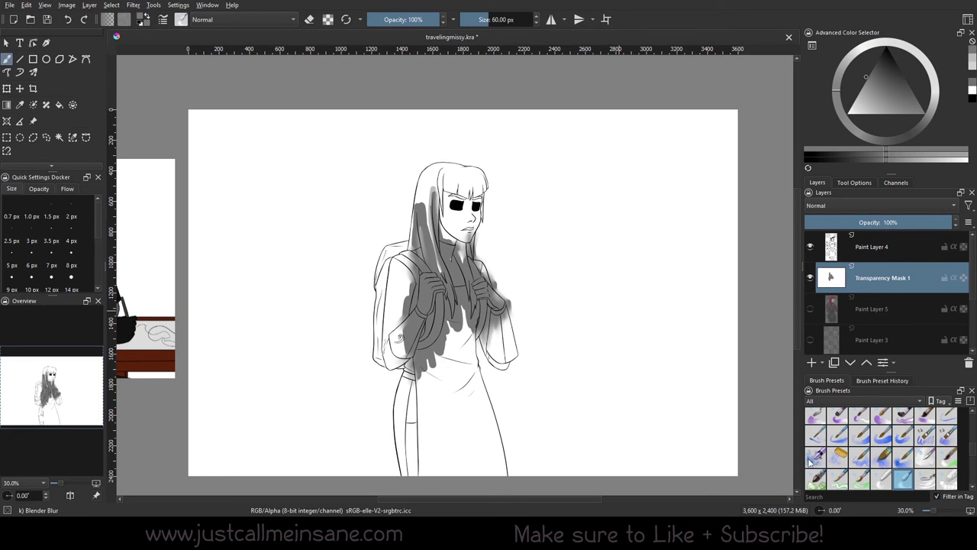
# Step: Try converting the grey paint layer back into a transparency mask, and undo that conversion
pyautogui.rightClick(887, 285)
pyautogui.moveTo(887, 222)
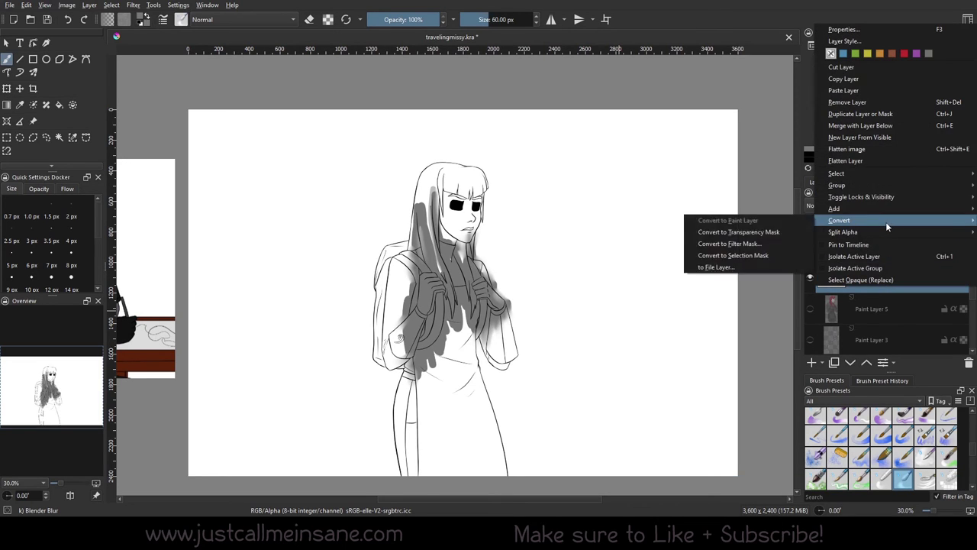
pyautogui.click(773, 232)
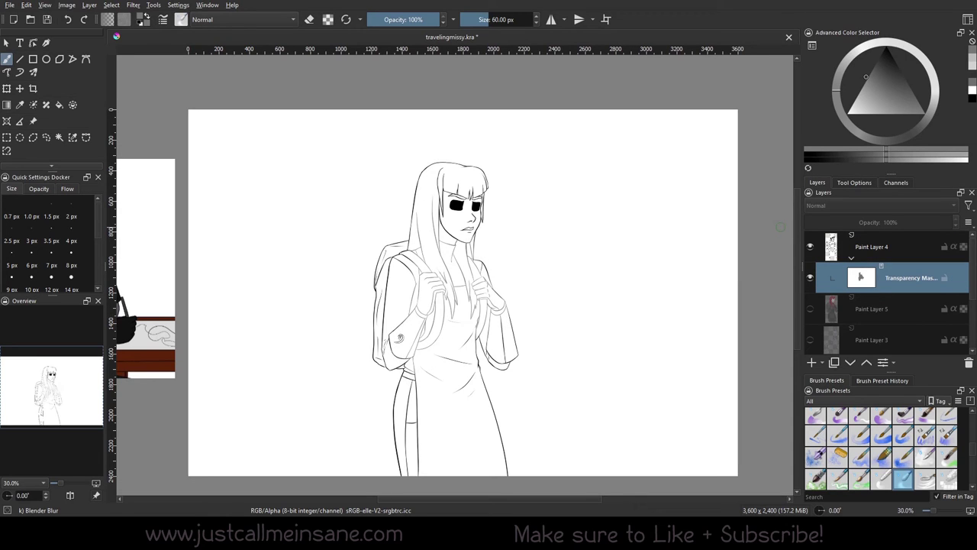
pyautogui.hotkey('ctrl', 'z')
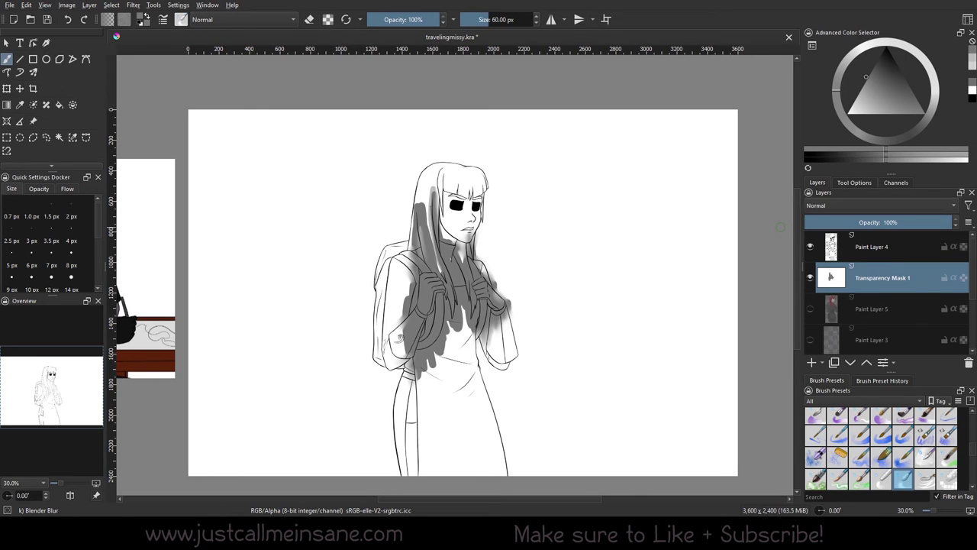
# Step: Return the grey paint layer to a transparency mask on Paint Layer 4, hide the mask and collapse it
pyautogui.rightClick(887, 279)
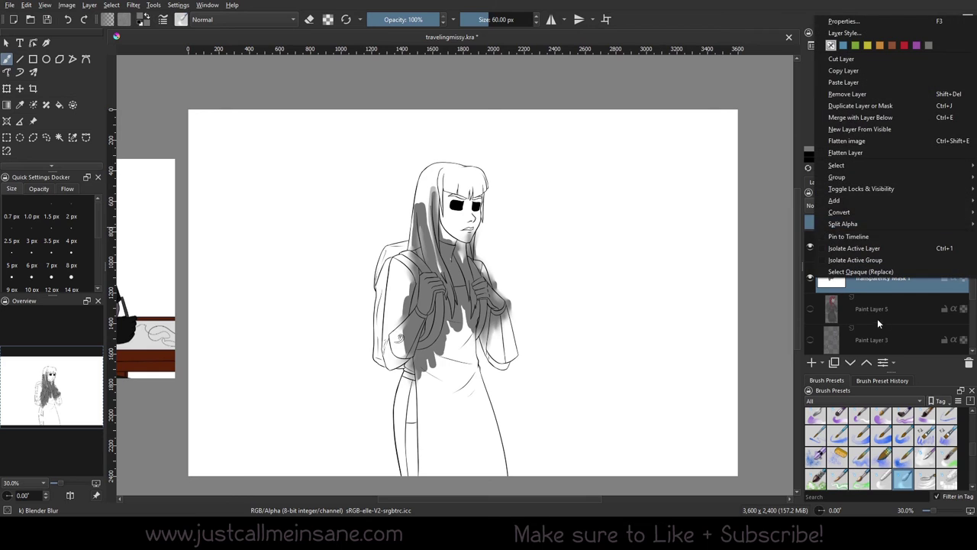
pyautogui.moveTo(859, 209)
pyautogui.click(756, 218)
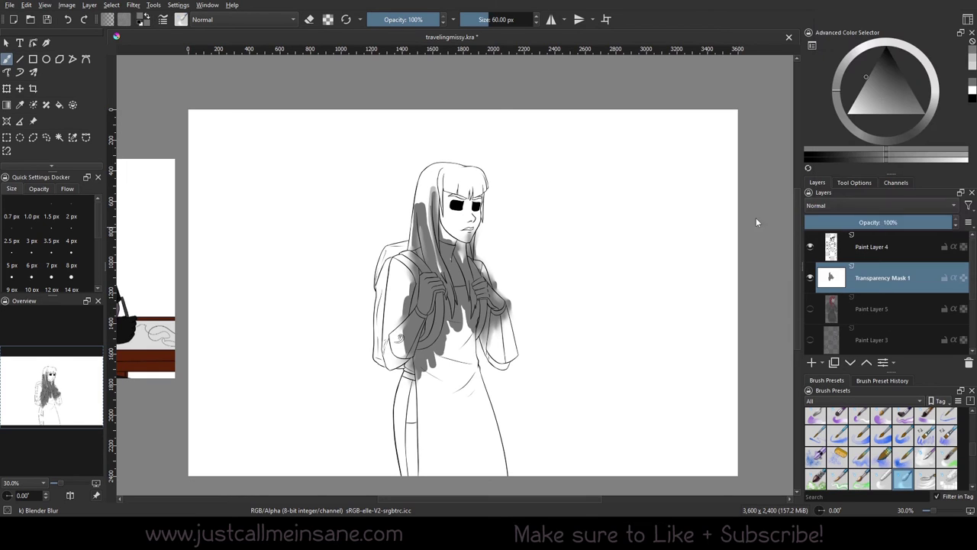
pyautogui.click(851, 260)
pyautogui.click(852, 259)
pyautogui.click(811, 277)
pyautogui.click(852, 258)
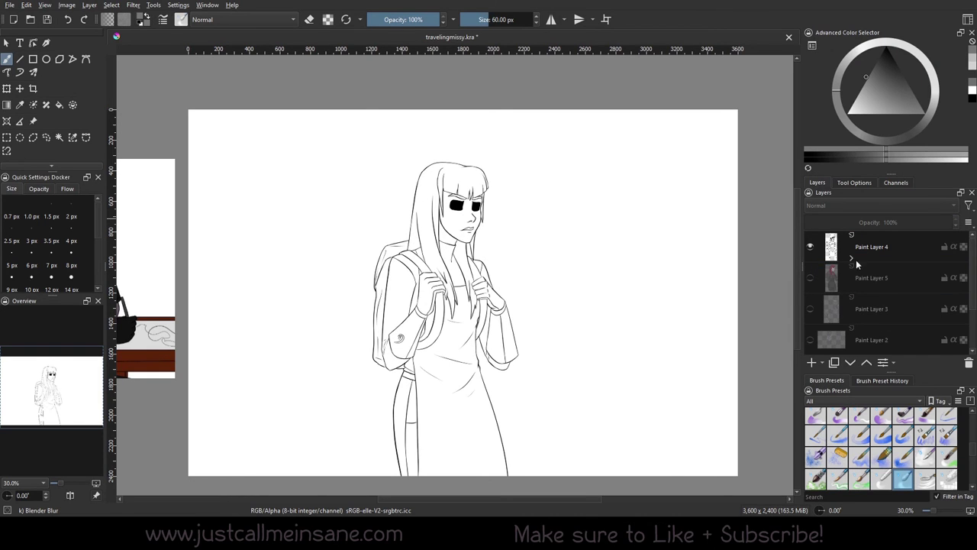
# Step: Show the coloured Paint Layer 5 and add a transparency mask to it
pyautogui.click(864, 275)
pyautogui.click(811, 278)
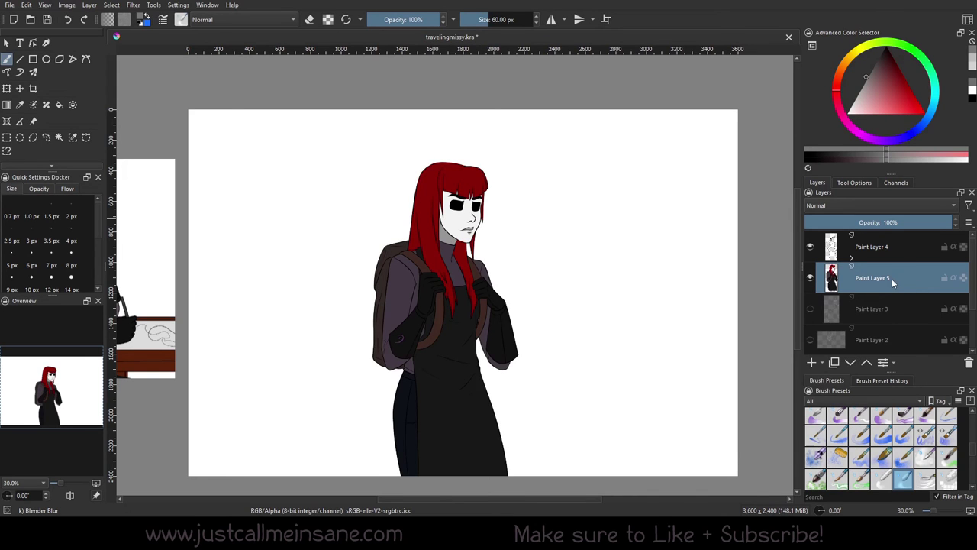
pyautogui.rightClick(891, 278)
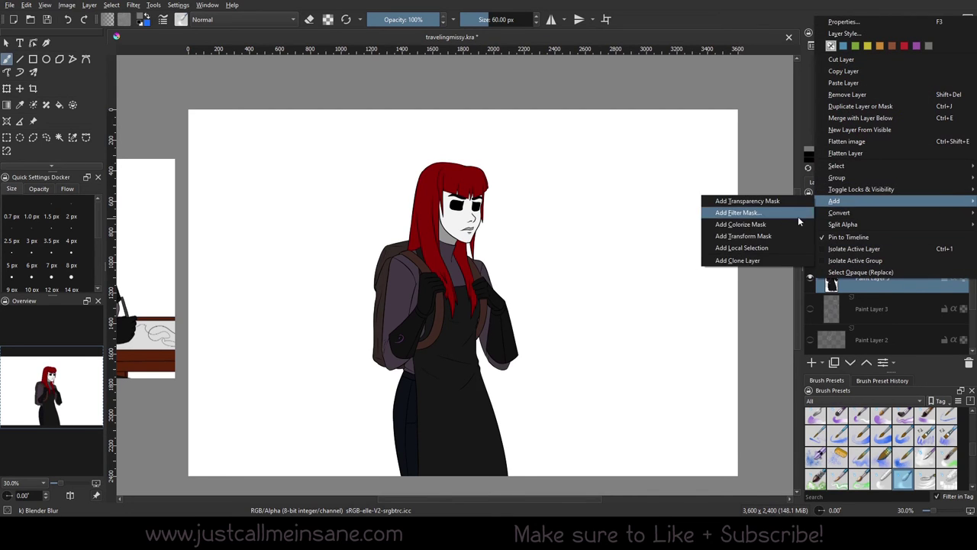
pyautogui.moveTo(839, 202)
pyautogui.click(810, 200)
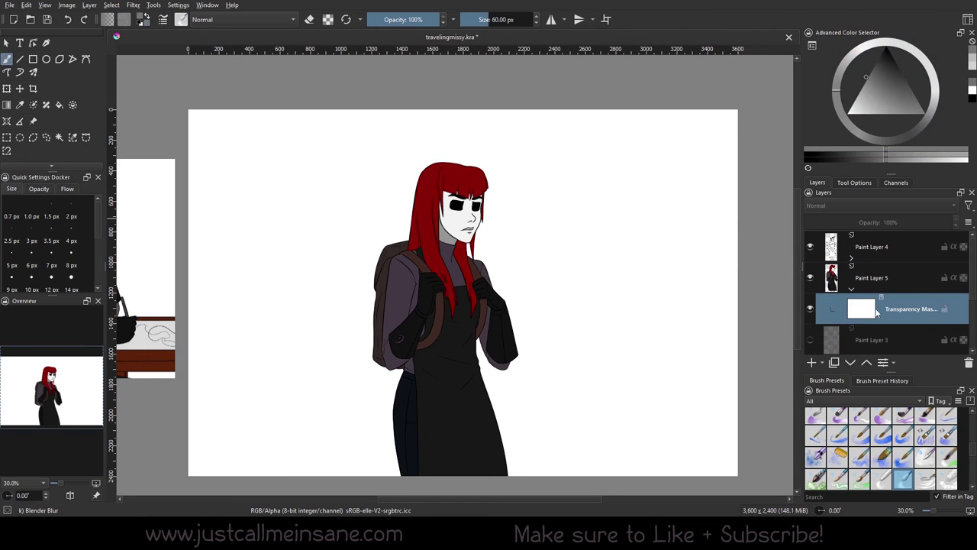
# Step: Paint light grey on Paint Layer 5's transparency mask over both hair ends to make them semi-transparent
pyautogui.moveTo(886, 71); pyautogui.dragTo(894, 41)
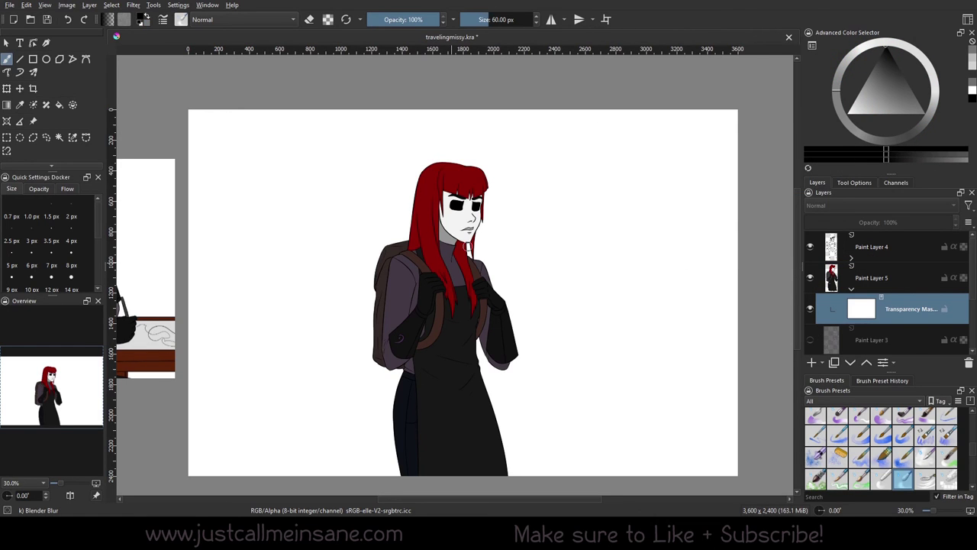
pyautogui.rightClick(439, 276)
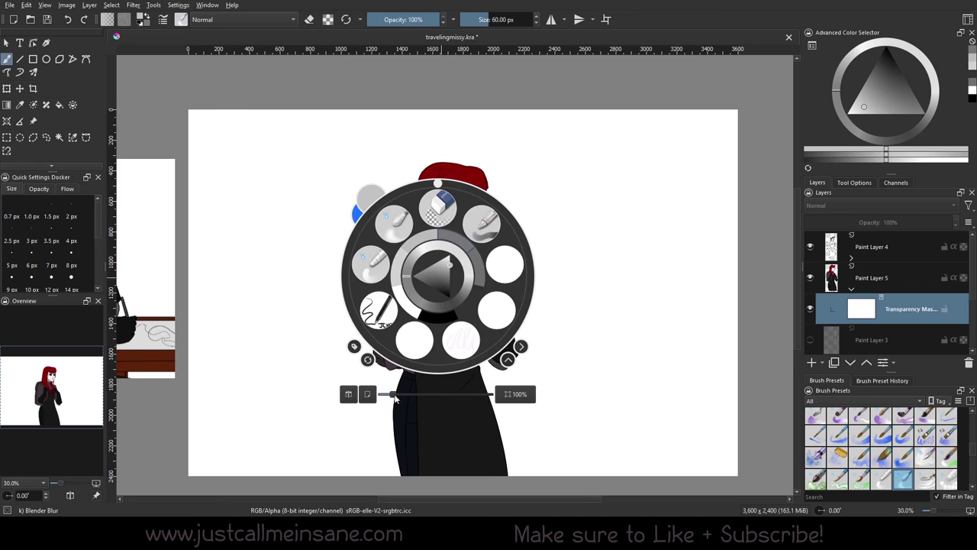
pyautogui.moveTo(393, 395); pyautogui.dragTo(410, 395)
pyautogui.click(597, 224)
pyautogui.moveTo(435, 323)
pyautogui.mouseDown()
pyautogui.moveTo(445, 263)
pyautogui.moveTo(447, 295)
pyautogui.moveTo(422, 241)
pyautogui.moveTo(428, 236)
pyautogui.moveTo(416, 256)
pyautogui.moveTo(408, 243)
pyautogui.moveTo(422, 218)
pyautogui.moveTo(488, 291)
pyautogui.moveTo(490, 284)
pyautogui.moveTo(495, 310)
pyautogui.moveTo(492, 274)
pyautogui.moveTo(469, 243)
pyautogui.mouseUp()
# Step: Soften the grey mask strokes over both hair strands with the Blender Blur brush so the fade blends upward
pyautogui.rightClick(491, 329)
pyautogui.click(551, 363)
pyautogui.rightClick(448, 260)
pyautogui.click(425, 209)
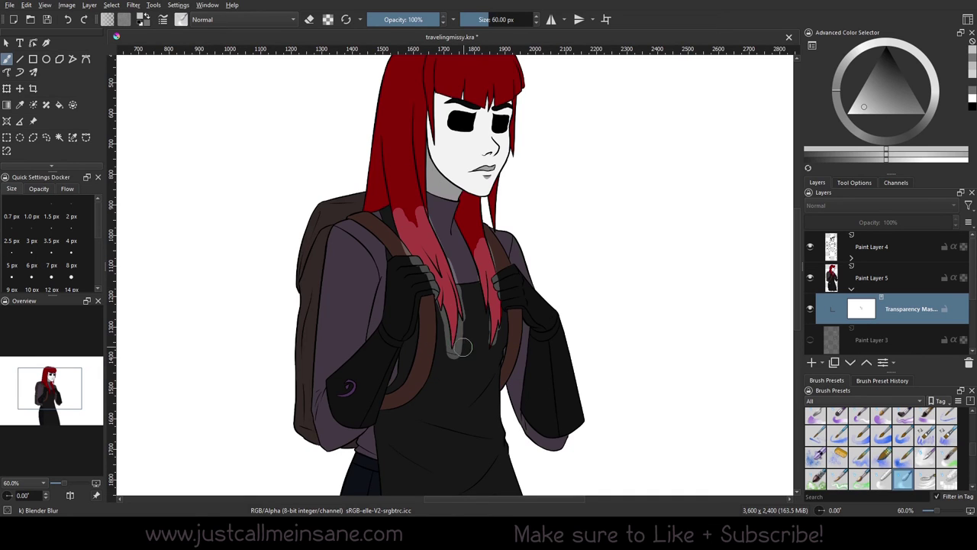
pyautogui.moveTo(458, 354)
pyautogui.mouseDown()
pyautogui.moveTo(448, 256)
pyautogui.moveTo(454, 369)
pyautogui.moveTo(413, 247)
pyautogui.moveTo(415, 266)
pyautogui.moveTo(425, 221)
pyautogui.mouseUp()
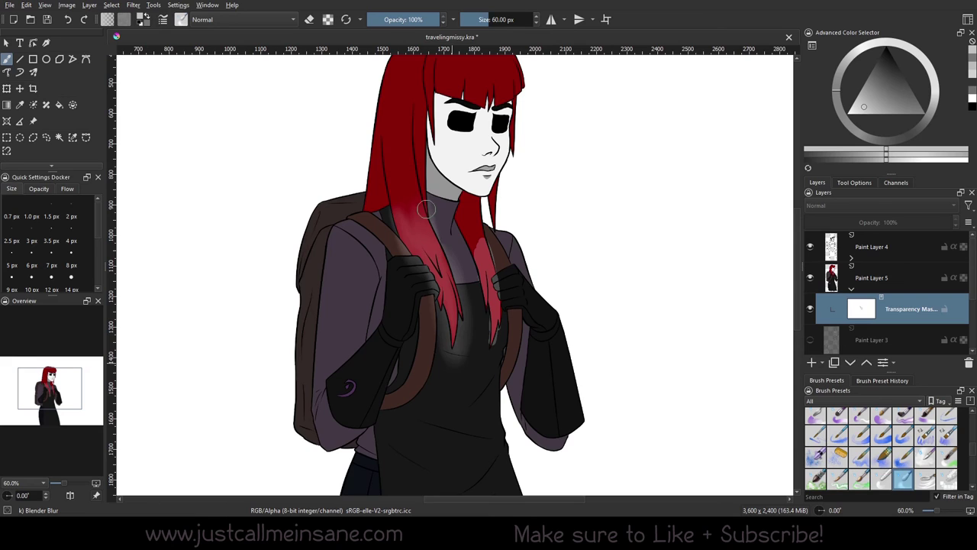
pyautogui.moveTo(469, 300)
pyautogui.mouseDown()
pyautogui.moveTo(473, 230)
pyautogui.moveTo(491, 257)
pyautogui.moveTo(496, 345)
pyautogui.moveTo(477, 255)
pyautogui.mouseUp()
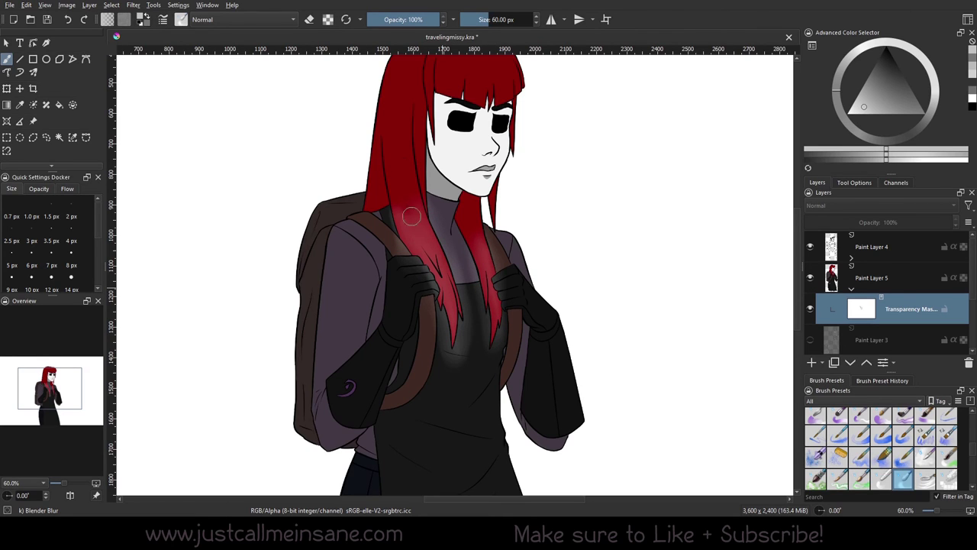
pyautogui.moveTo(429, 197); pyautogui.dragTo(434, 272)
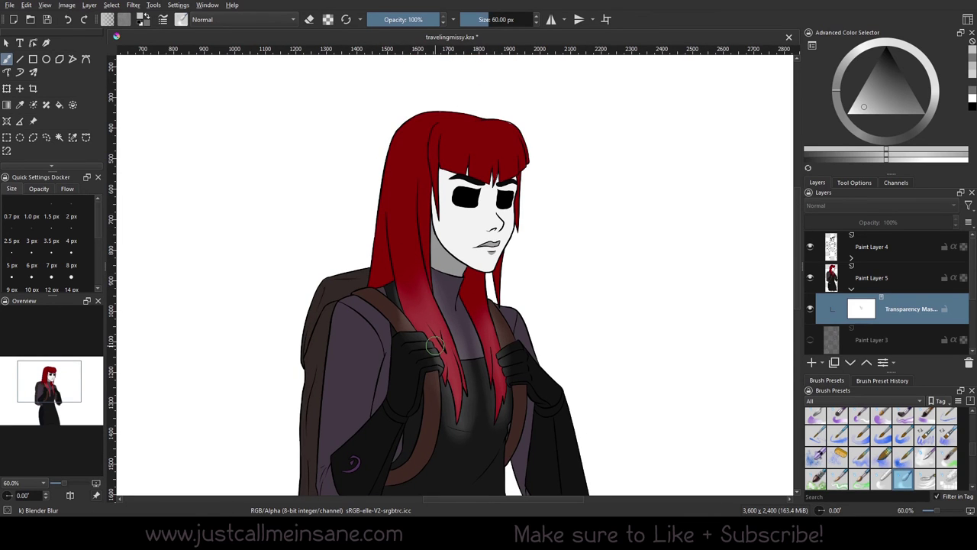
pyautogui.rightClick(508, 356)
pyautogui.click(505, 287)
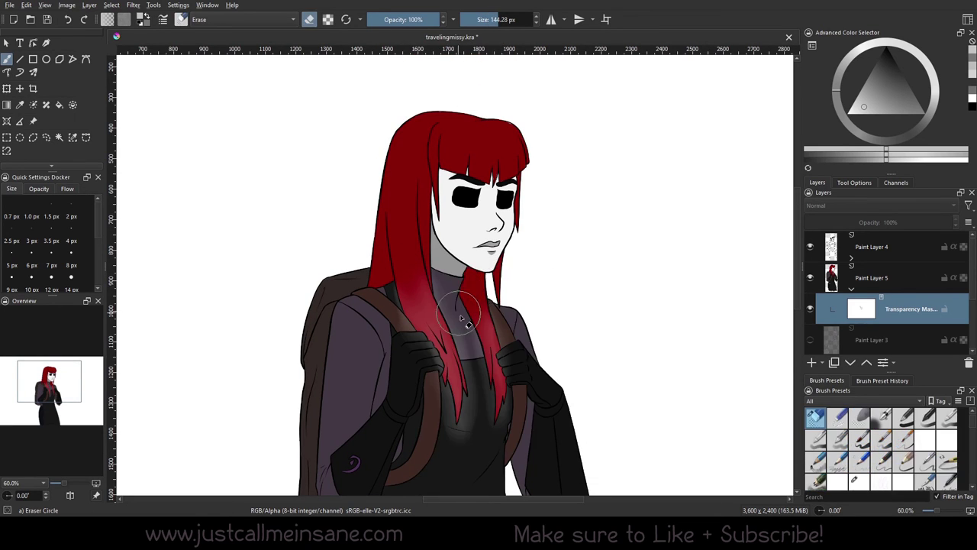
pyautogui.rightClick(468, 313)
pyautogui.click(581, 243)
# Step: Paint white on the mask with the Custom Ink New brush to restore the apron around the hair ends
pyautogui.rightClick(464, 343)
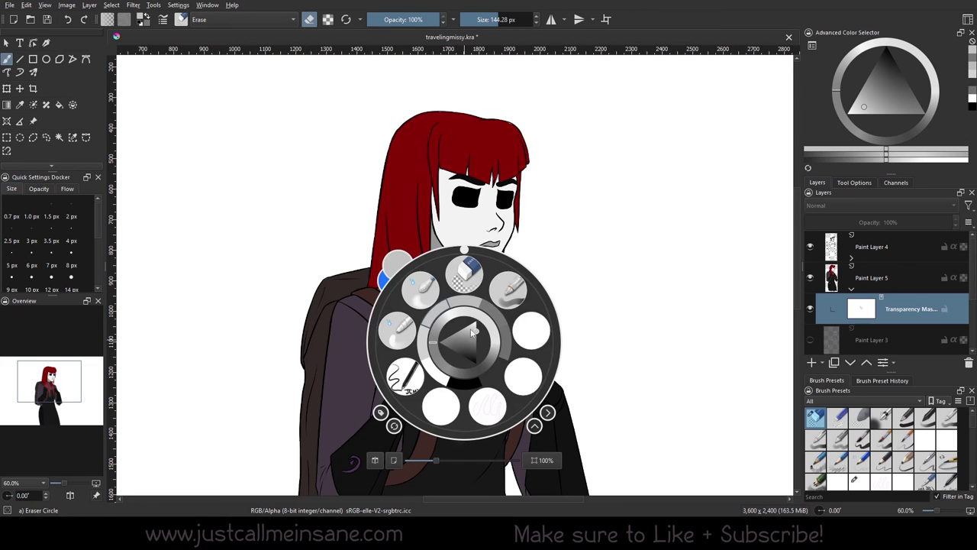
pyautogui.click(520, 383)
pyautogui.click(858, 114)
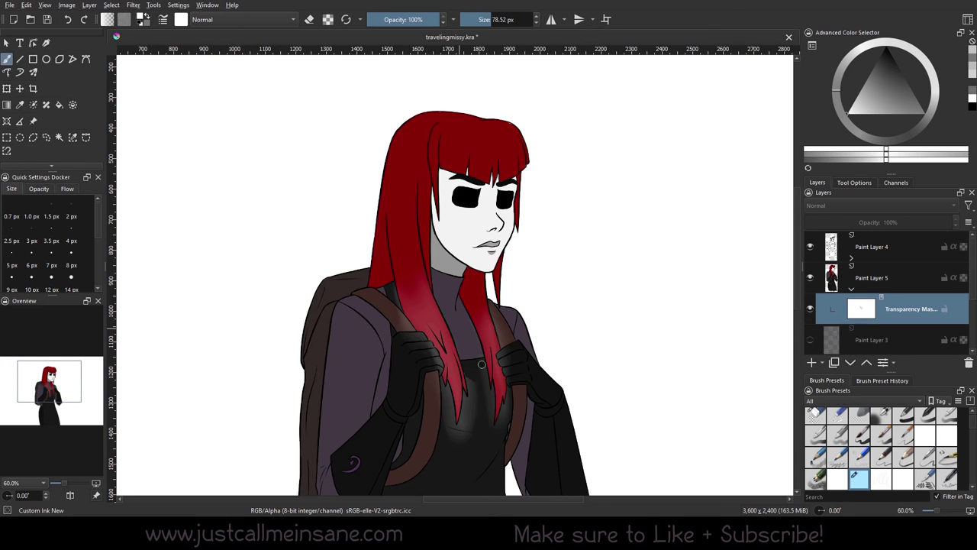
pyautogui.moveTo(474, 393); pyautogui.dragTo(468, 445)
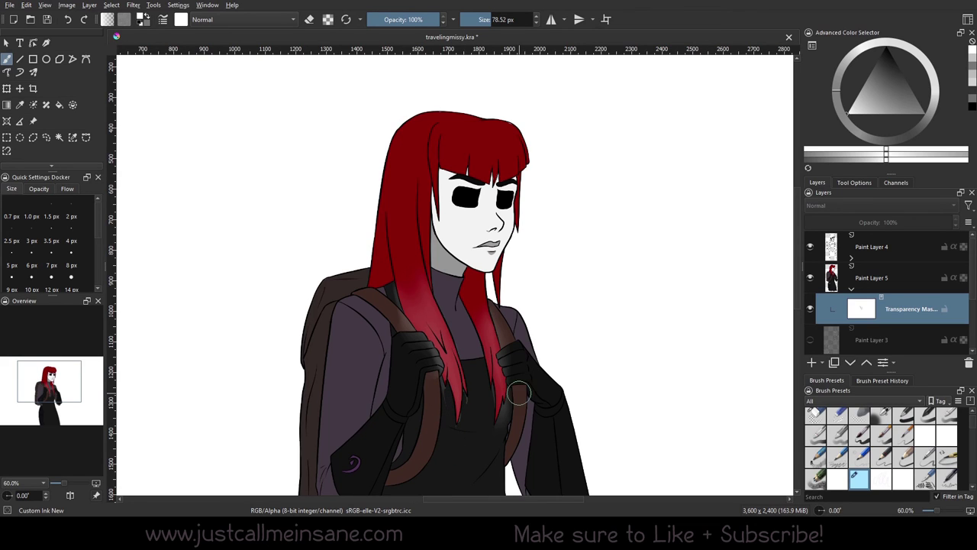
# Step: Add a new paint layer between Paint Layer 5 and Paint Layer 3, and paint white on it behind the faded hair
pyautogui.click(877, 342)
pyautogui.click(811, 363)
pyautogui.click(932, 93)
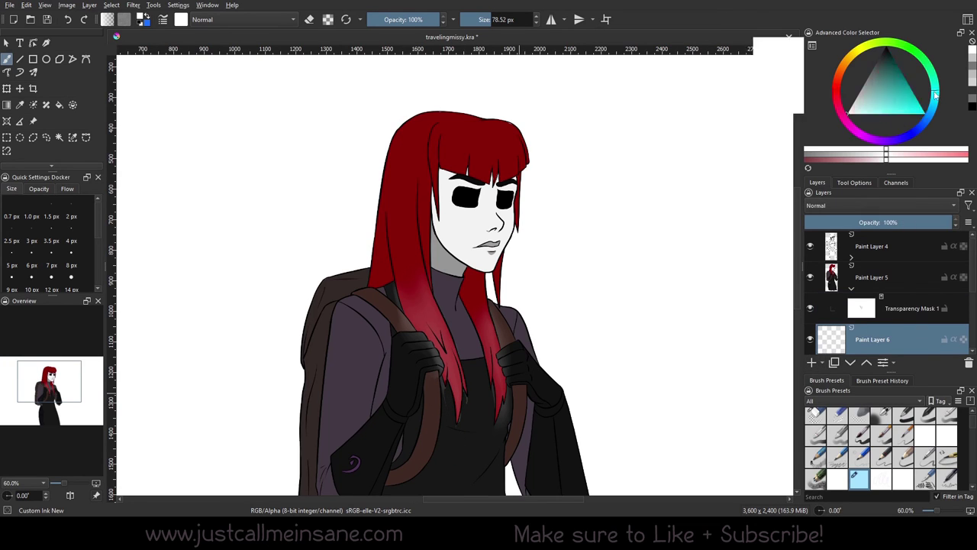
pyautogui.rightClick(561, 314)
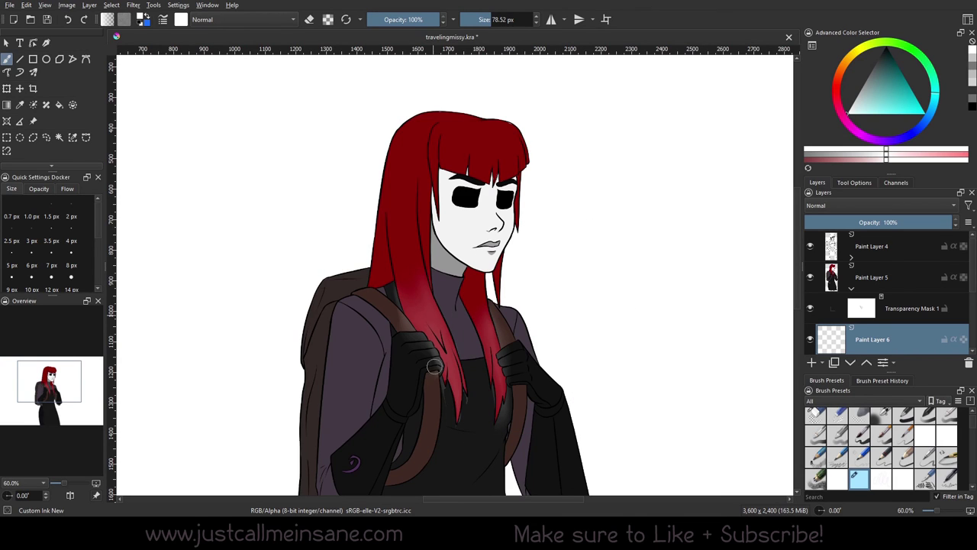
pyautogui.click(443, 374)
pyautogui.rightClick(596, 298)
pyautogui.rightClick(653, 330)
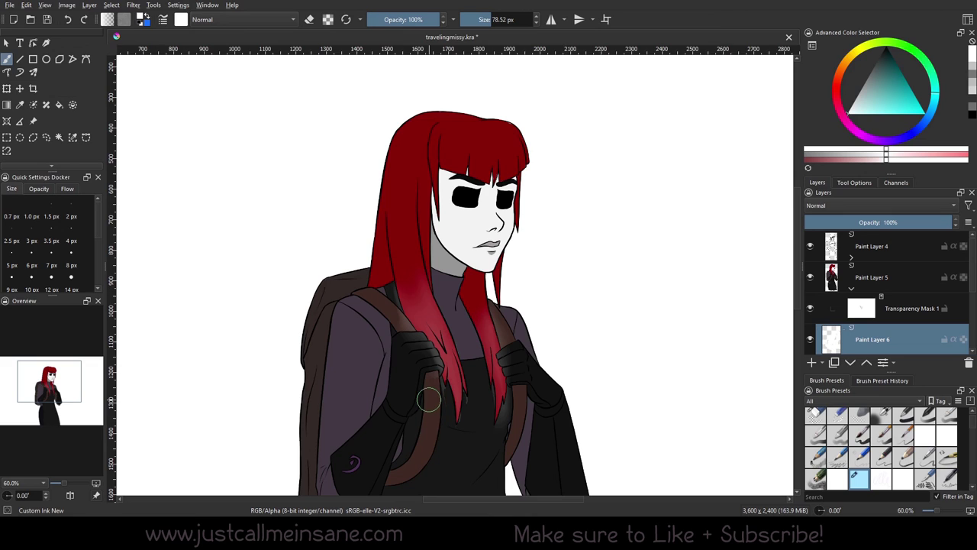
# Step: Try painting turquoise on the new layer behind the faded hair and the gloved hands
pyautogui.click(905, 103)
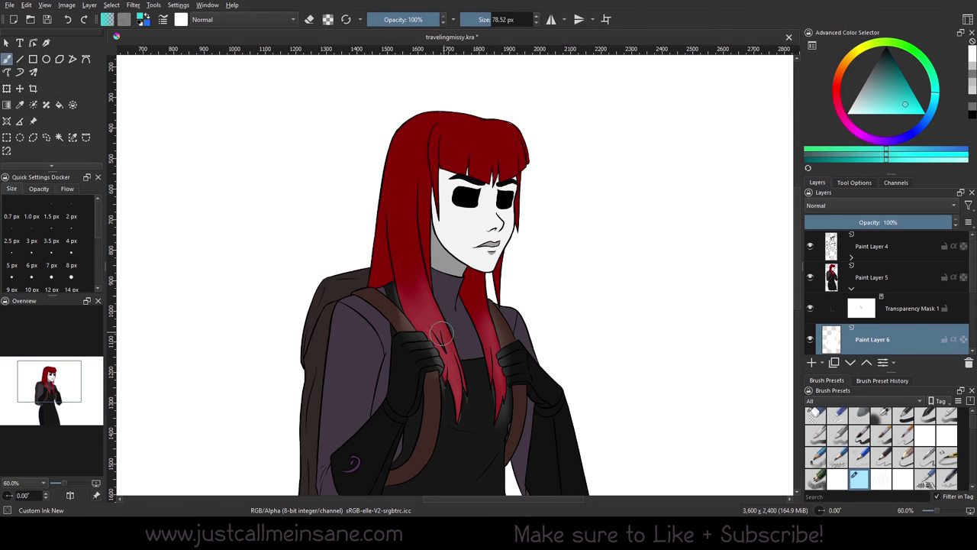
pyautogui.moveTo(447, 327); pyautogui.dragTo(415, 351)
pyautogui.moveTo(455, 341)
pyautogui.mouseDown()
pyautogui.moveTo(413, 380)
pyautogui.moveTo(501, 342)
pyautogui.mouseUp()
pyautogui.moveTo(494, 376); pyautogui.dragTo(535, 343)
pyautogui.moveTo(413, 326)
pyautogui.mouseDown()
pyautogui.moveTo(501, 297)
pyautogui.moveTo(455, 288)
pyautogui.moveTo(463, 384)
pyautogui.moveTo(478, 290)
pyautogui.moveTo(442, 352)
pyautogui.mouseUp()
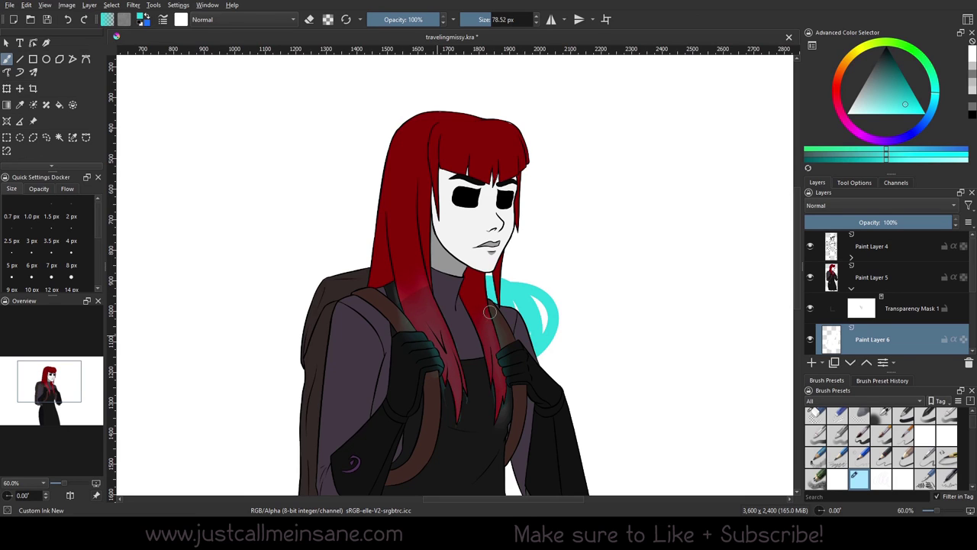
pyautogui.moveTo(504, 276)
pyautogui.mouseDown()
pyautogui.moveTo(528, 283)
pyautogui.moveTo(516, 297)
pyautogui.mouseUp()
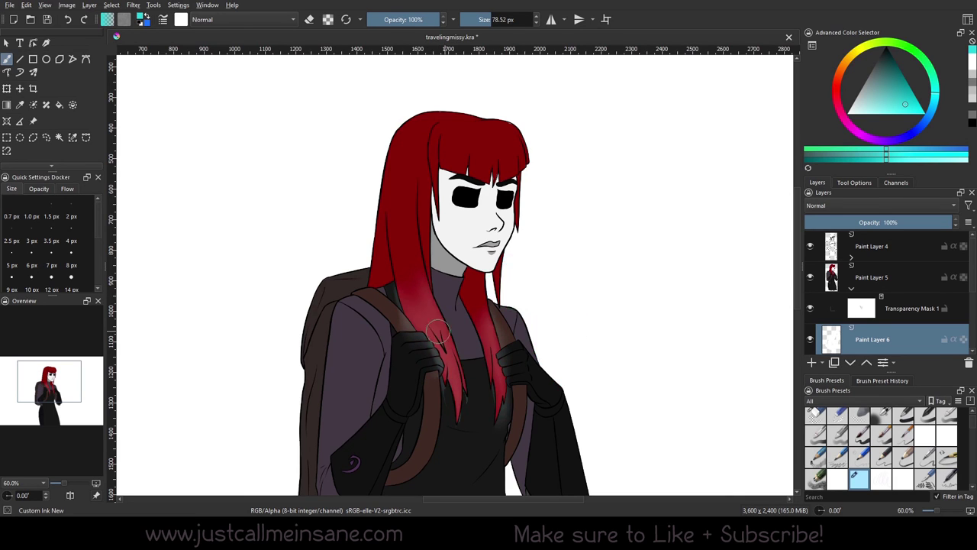
# Step: Try further turquoise strokes behind the two faded hair strands, and undo them all
pyautogui.moveTo(438, 331)
pyautogui.mouseDown()
pyautogui.moveTo(476, 362)
pyautogui.moveTo(524, 376)
pyautogui.mouseUp()
pyautogui.hotkey('ctrl', 'z')
pyautogui.moveTo(434, 311); pyautogui.dragTo(454, 402)
pyautogui.moveTo(487, 320); pyautogui.dragTo(493, 390)
pyautogui.moveTo(526, 354)
pyautogui.mouseDown()
pyautogui.moveTo(532, 310)
pyautogui.moveTo(499, 351)
pyautogui.moveTo(480, 320)
pyautogui.mouseUp()
pyautogui.hotkey('ctrl', 'z')
pyautogui.hotkey('ctrl', 'z')
pyautogui.hotkey('ctrl', 'z')
# Step: Zoom out to show the whole drawing on the canvas
pyautogui.rightClick(518, 316)
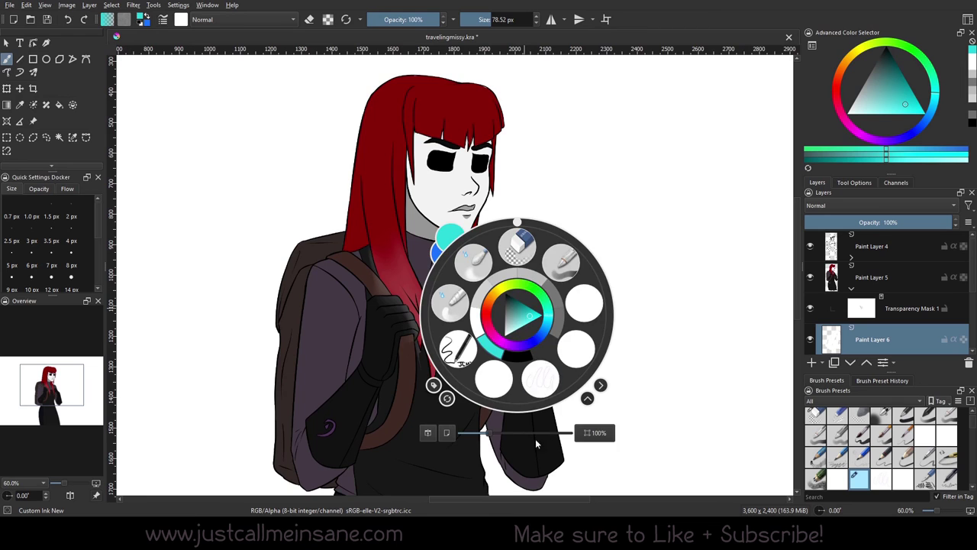
pyautogui.moveTo(488, 434); pyautogui.dragTo(468, 433)
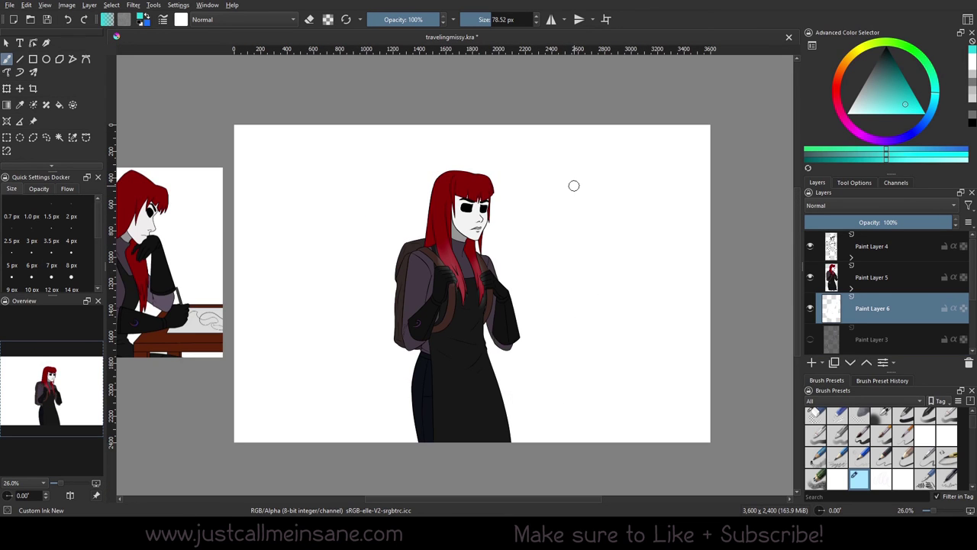